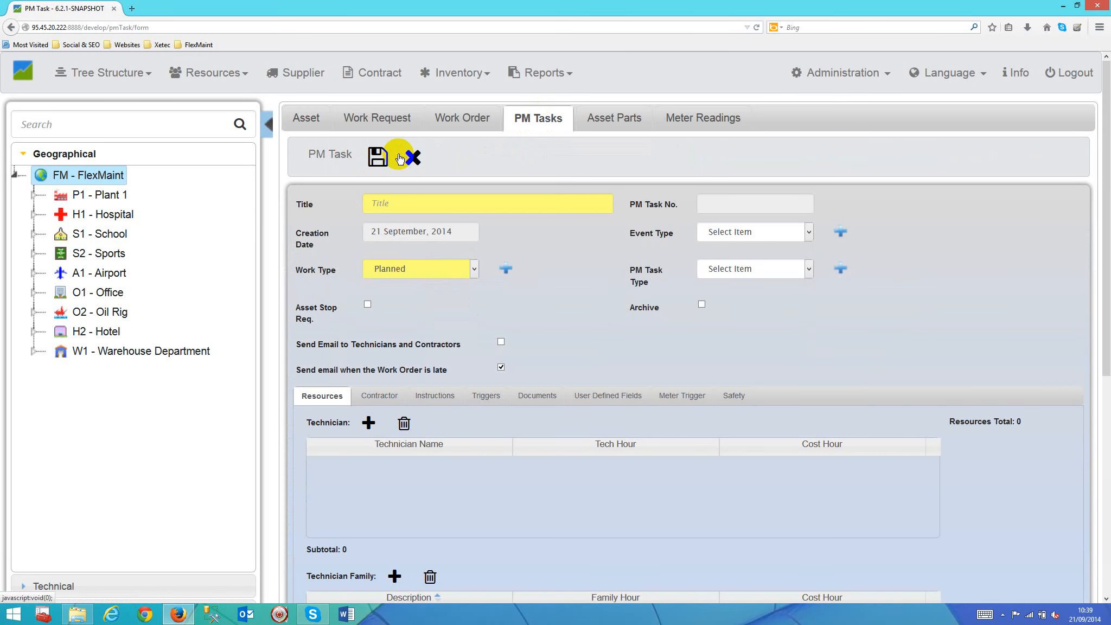
# Step: Title the new PM task "1W Inspection"
pyautogui.click(416, 204)
pyautogui.write('IW')
pyautogui.press('BackSpace')
pyautogui.press('BackSpace')
pyautogui.write('1W')
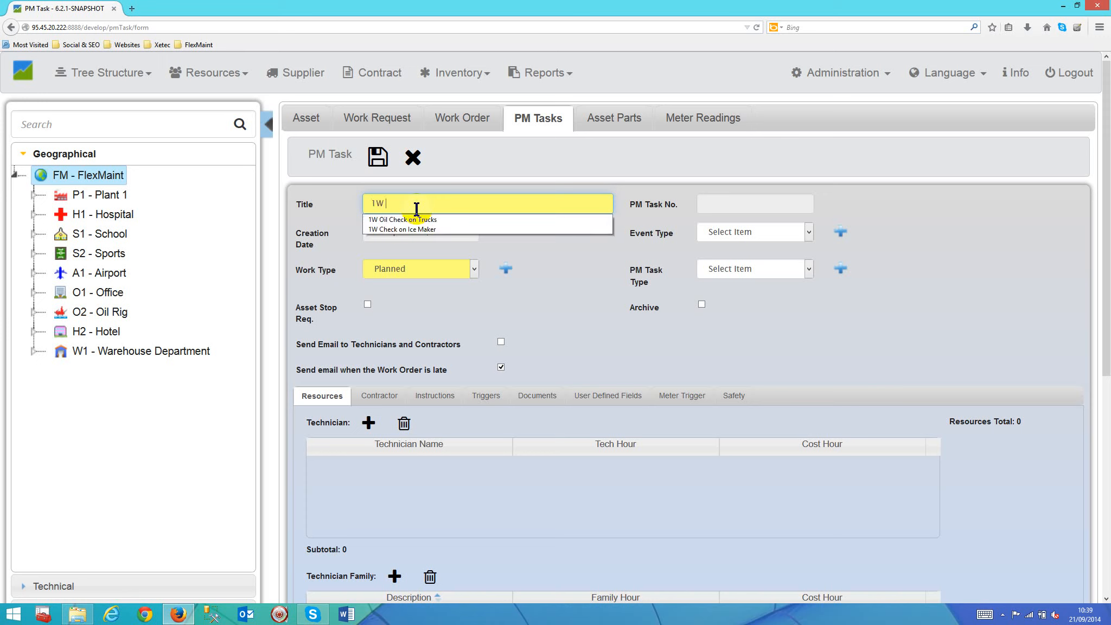
pyautogui.write(' Inspection')
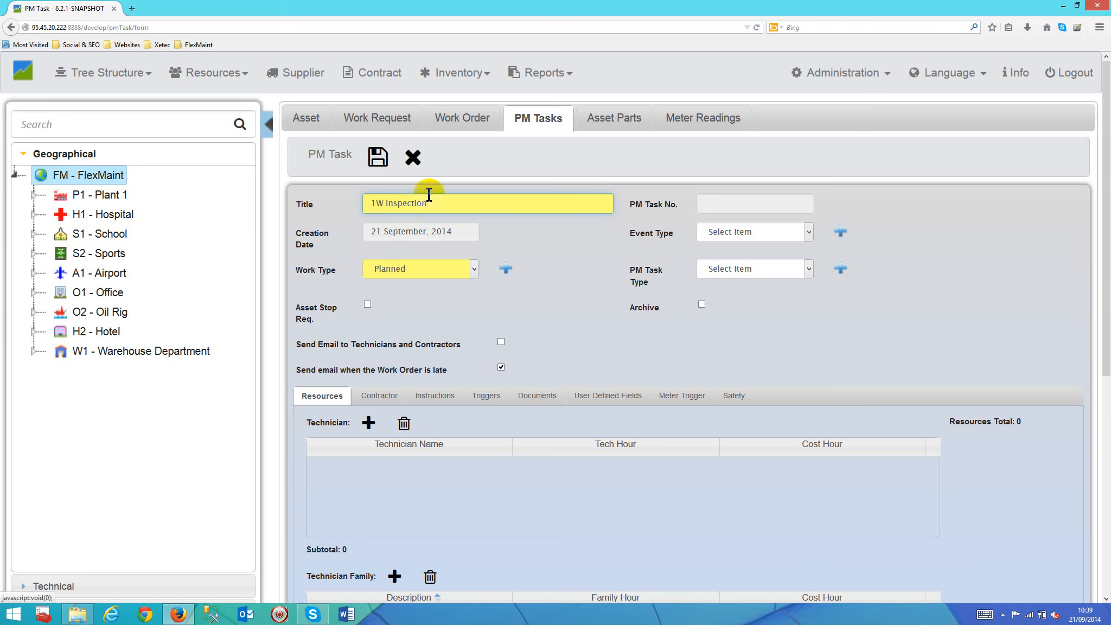
# Step: Add the technician with an hourly cost of 25 to the task's resources and set the tech hours to 1
pyautogui.click(368, 425)
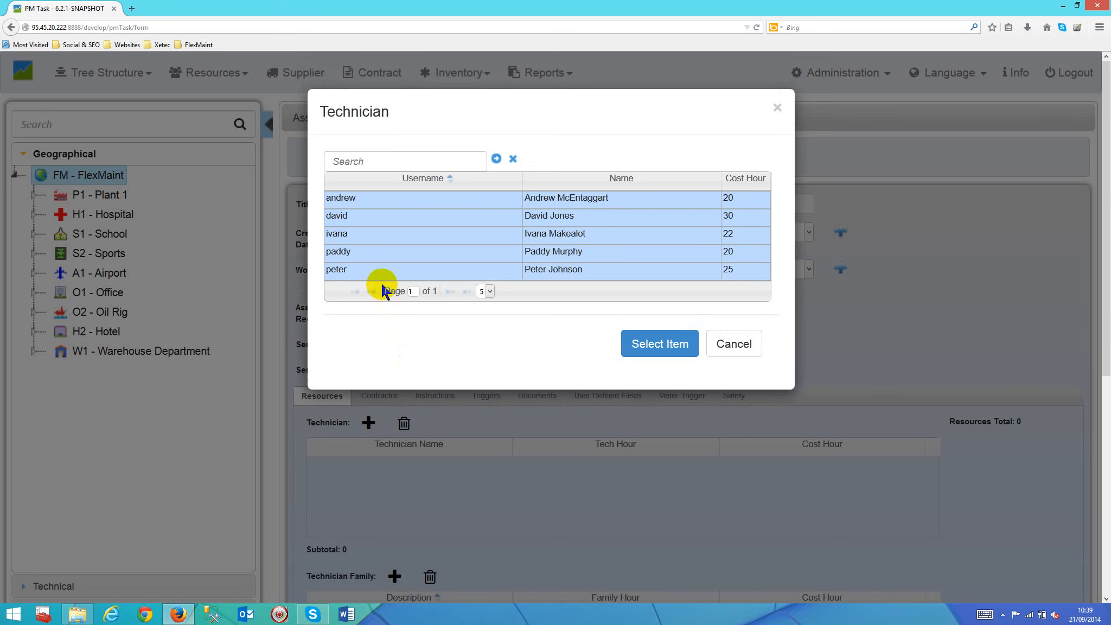
pyautogui.click(367, 266)
pyautogui.click(645, 343)
pyautogui.write('1')
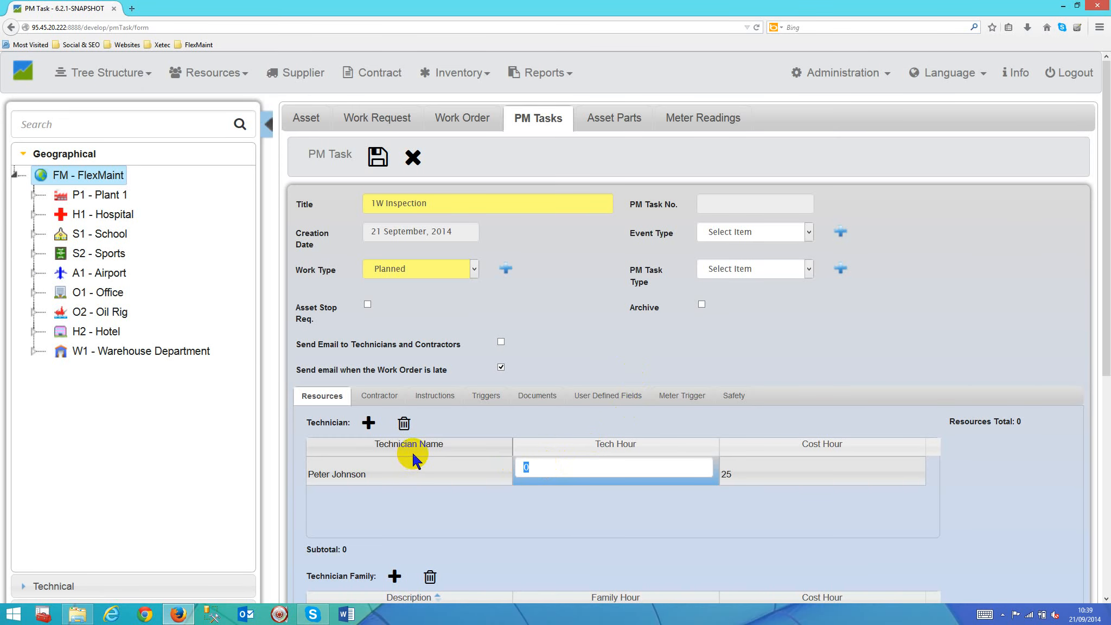
pyautogui.click(634, 513)
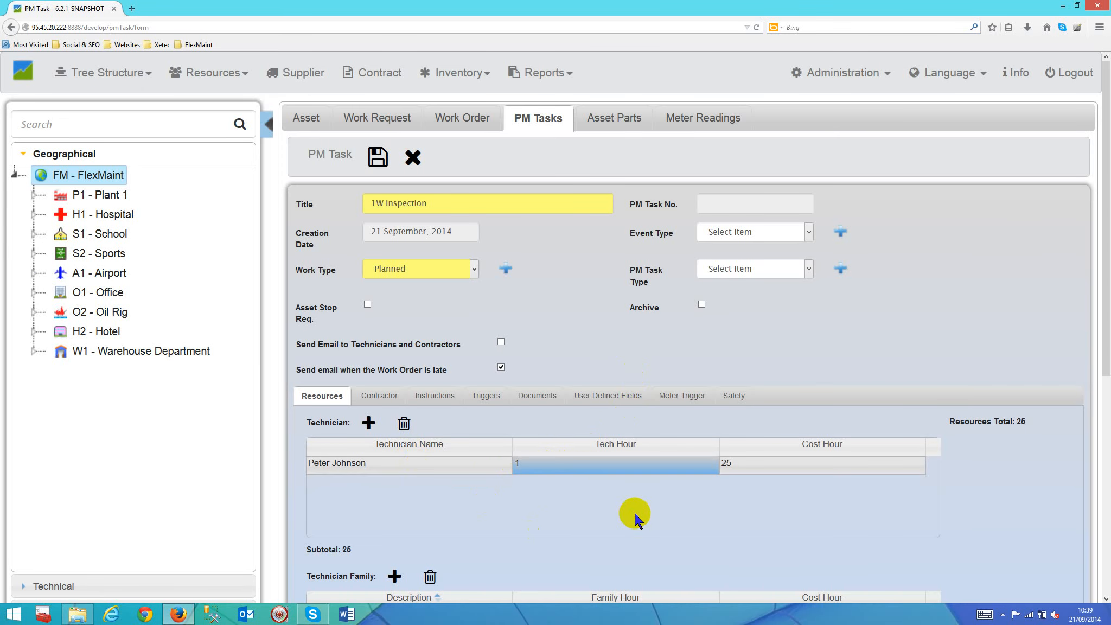
# Step: Add the contractor technician from Tyres for Trucks Limted to the task and set the tech hours to 1
pyautogui.click(393, 407)
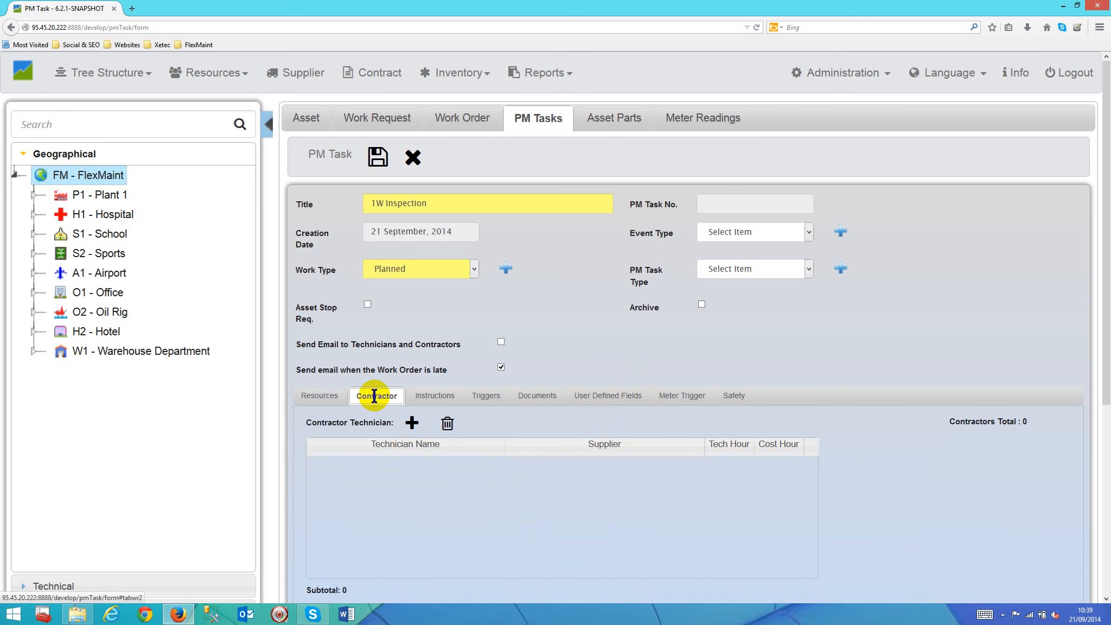
pyautogui.click(410, 423)
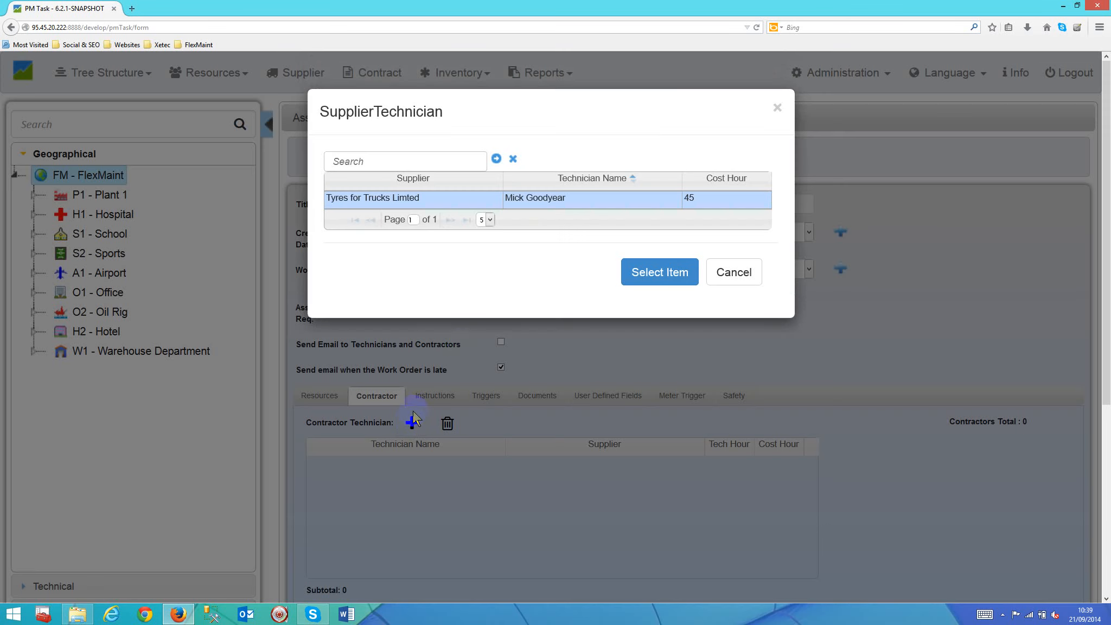
pyautogui.click(532, 204)
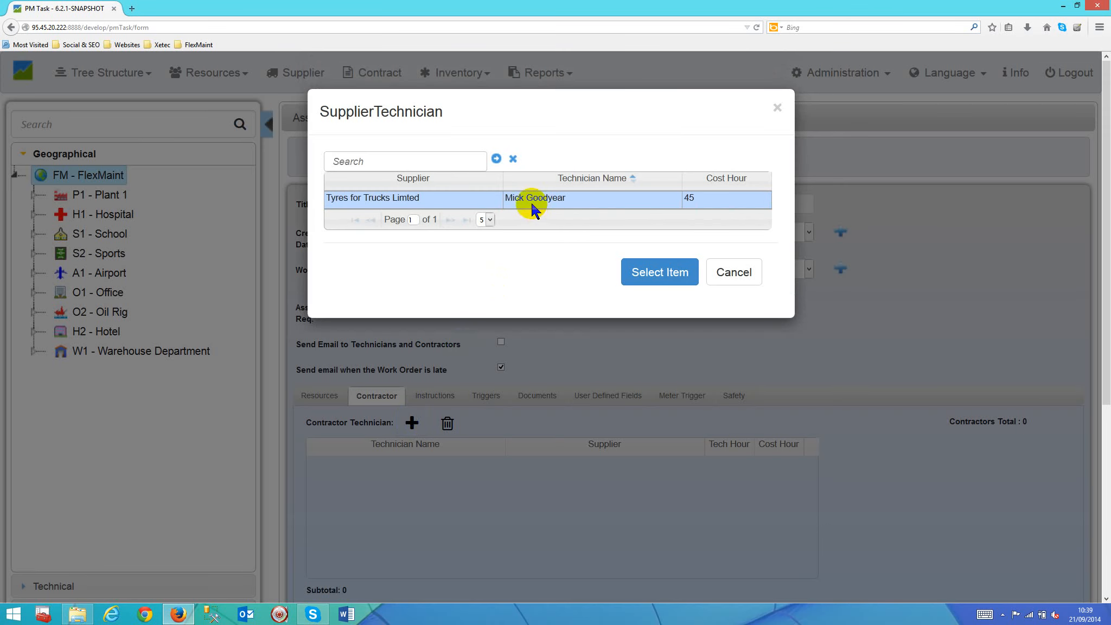
pyautogui.click(658, 271)
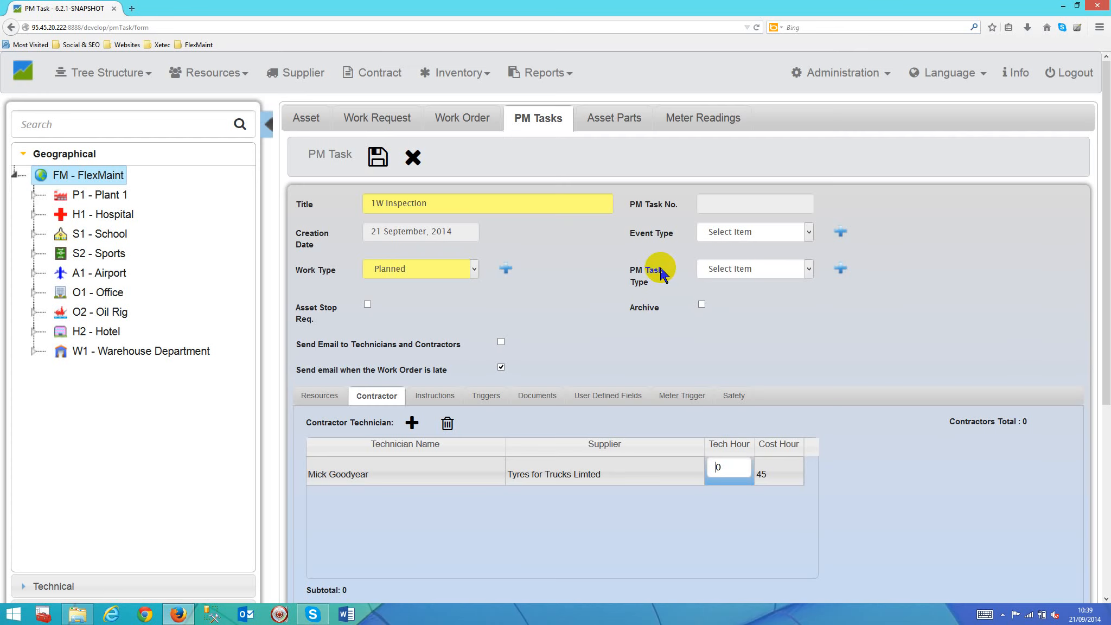
pyautogui.doubleClick(721, 466)
pyautogui.write('1')
pyautogui.press('Return')
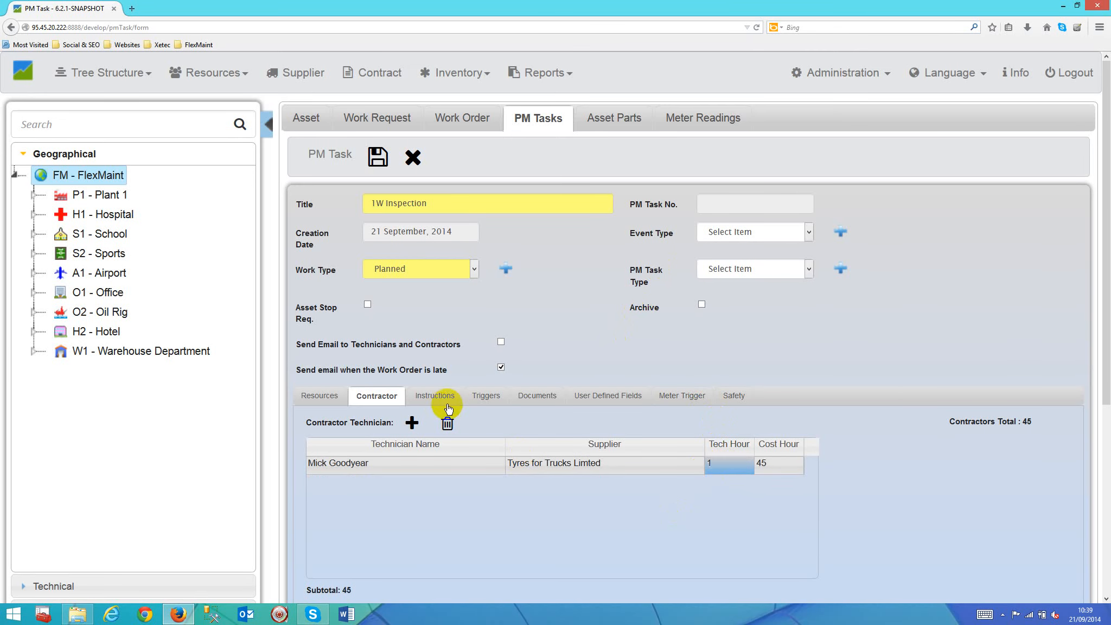
# Step: Enter the numbers 1 to 5 on separate lines as the task's instructions
pyautogui.click(433, 395)
pyautogui.write('1 2 3 4 5')
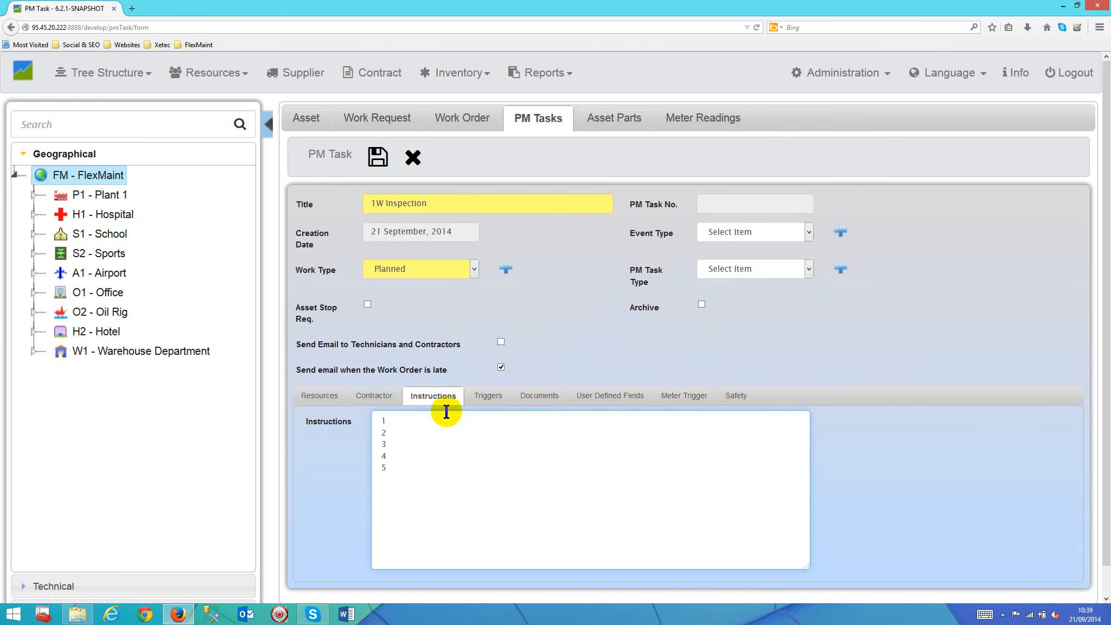
# Step: Set the task's trigger period to Weekly with 3 threshold days
pyautogui.click(486, 394)
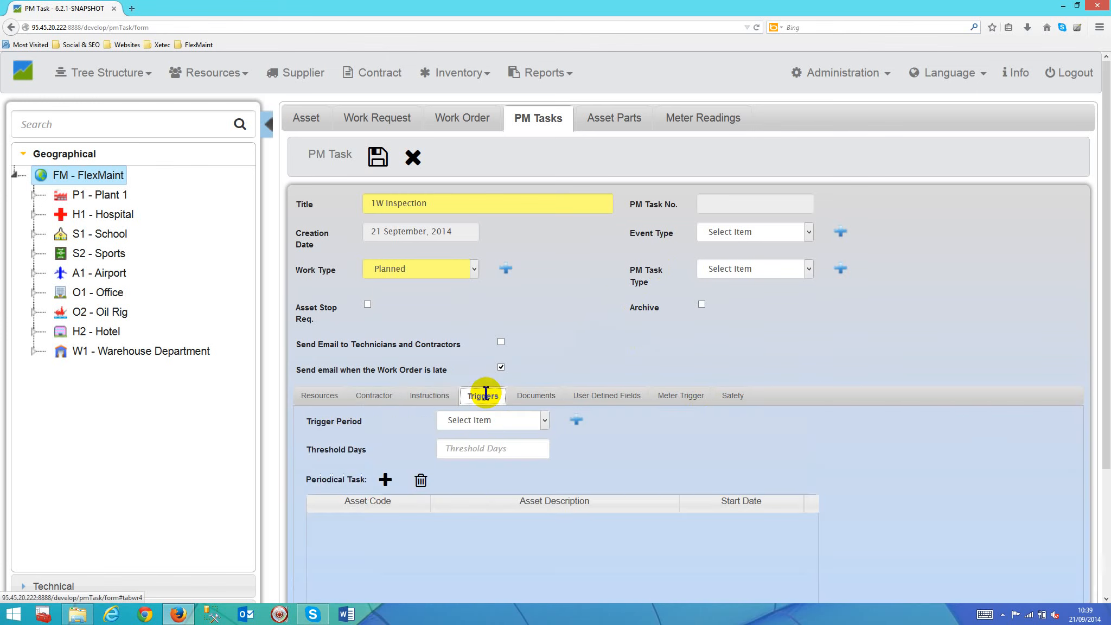
pyautogui.click(546, 420)
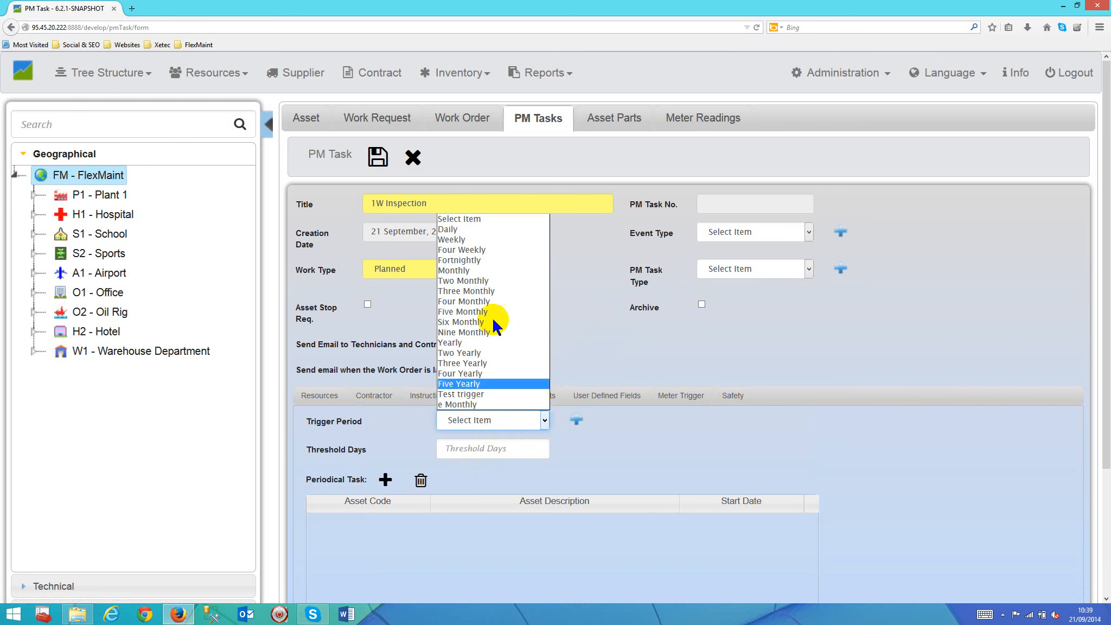
pyautogui.click(450, 239)
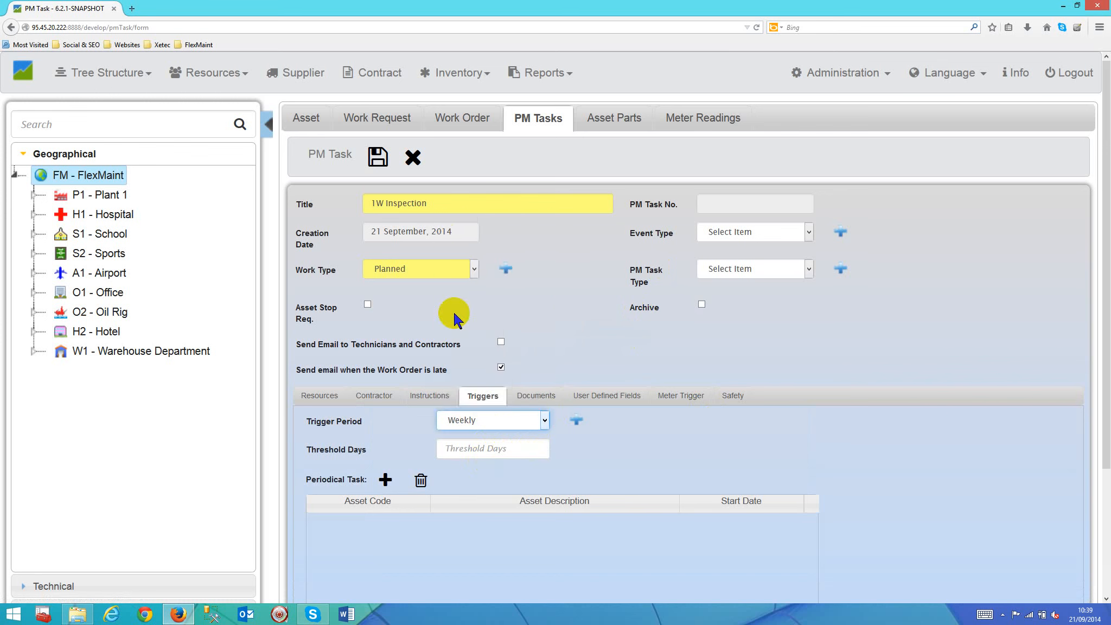
pyautogui.click(478, 445)
pyautogui.write('3')
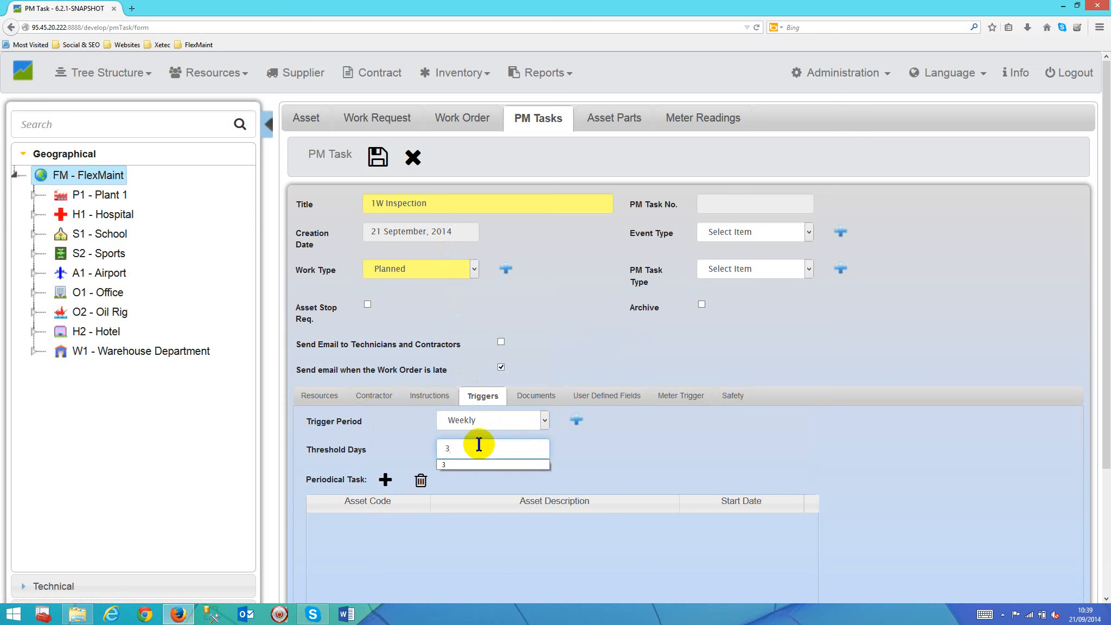
pyautogui.click(612, 451)
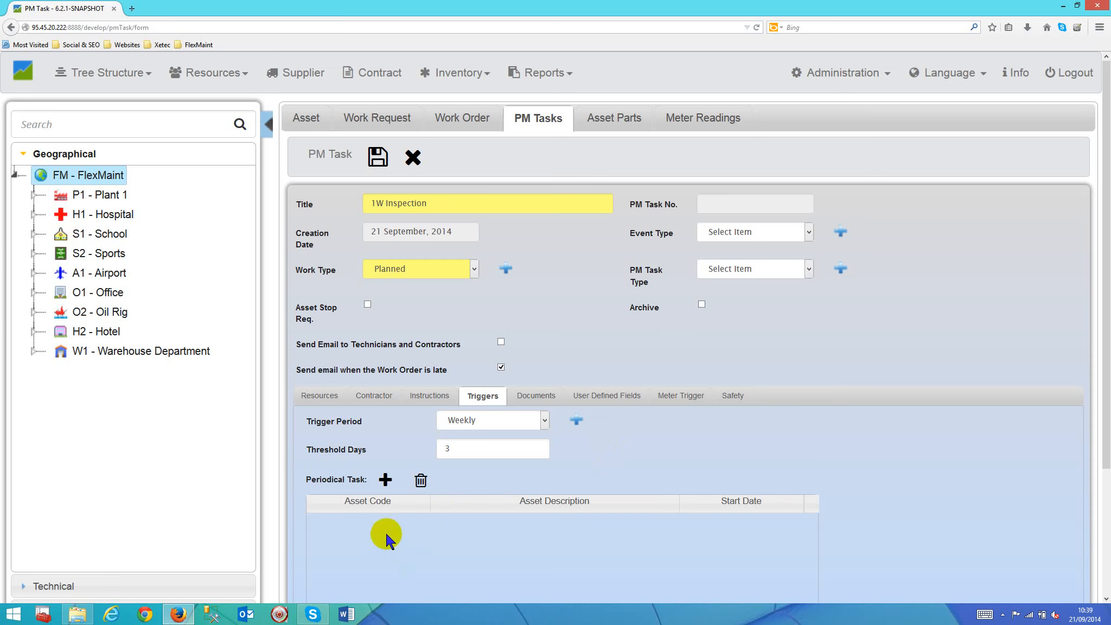
# Step: Search the assets for "mot" and add M1 - Motor 1 from Production Line 1 as a periodical task
pyautogui.click(384, 480)
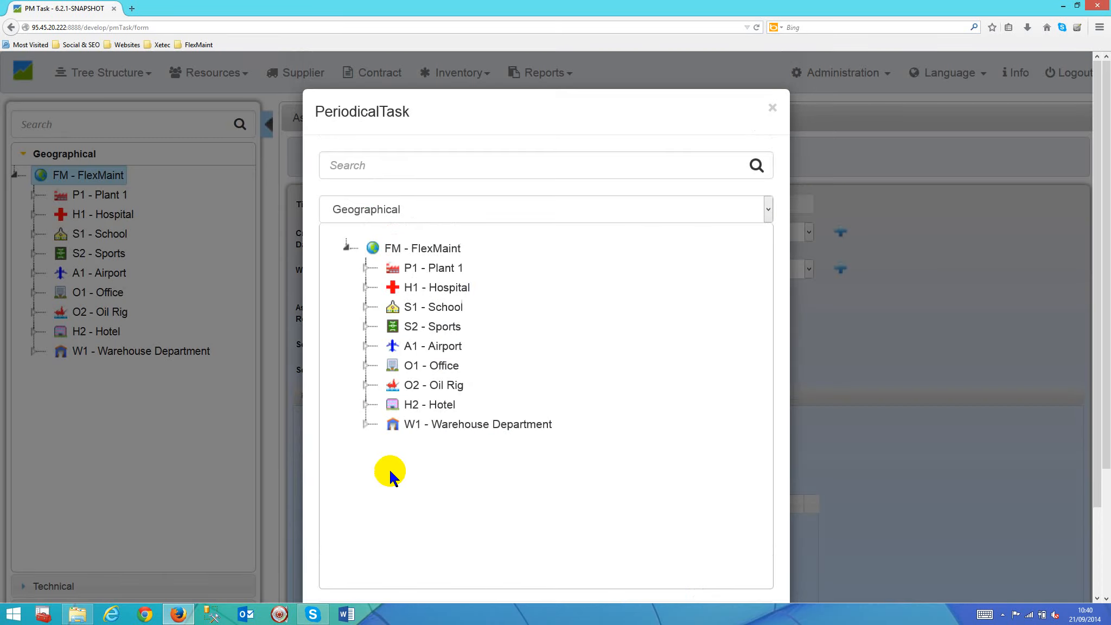
pyautogui.click(399, 165)
pyautogui.write('mot')
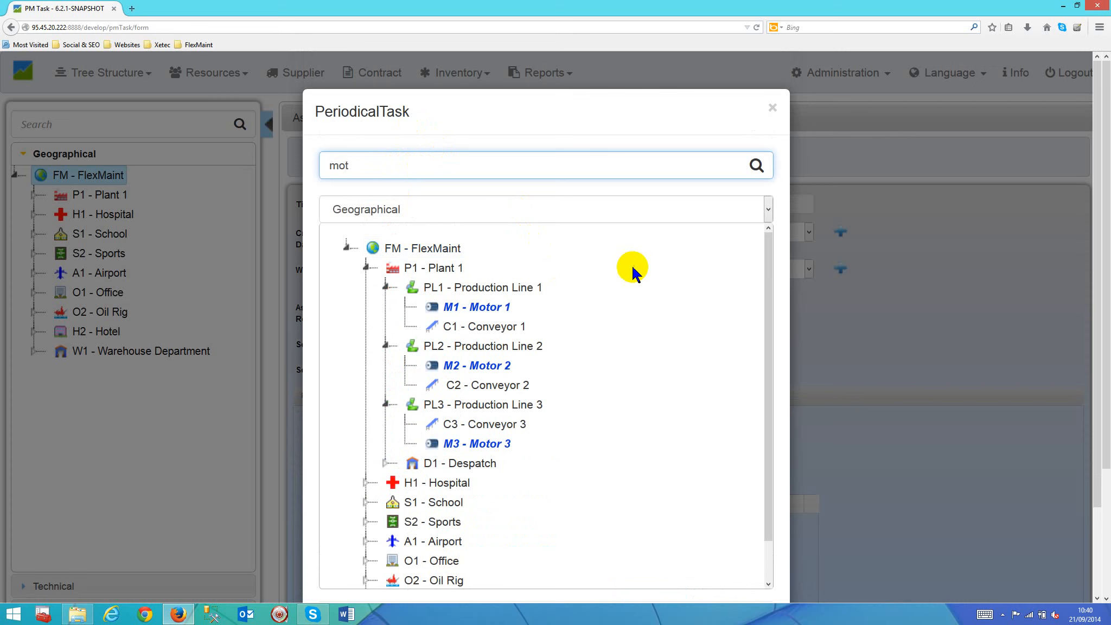
pyautogui.click(483, 307)
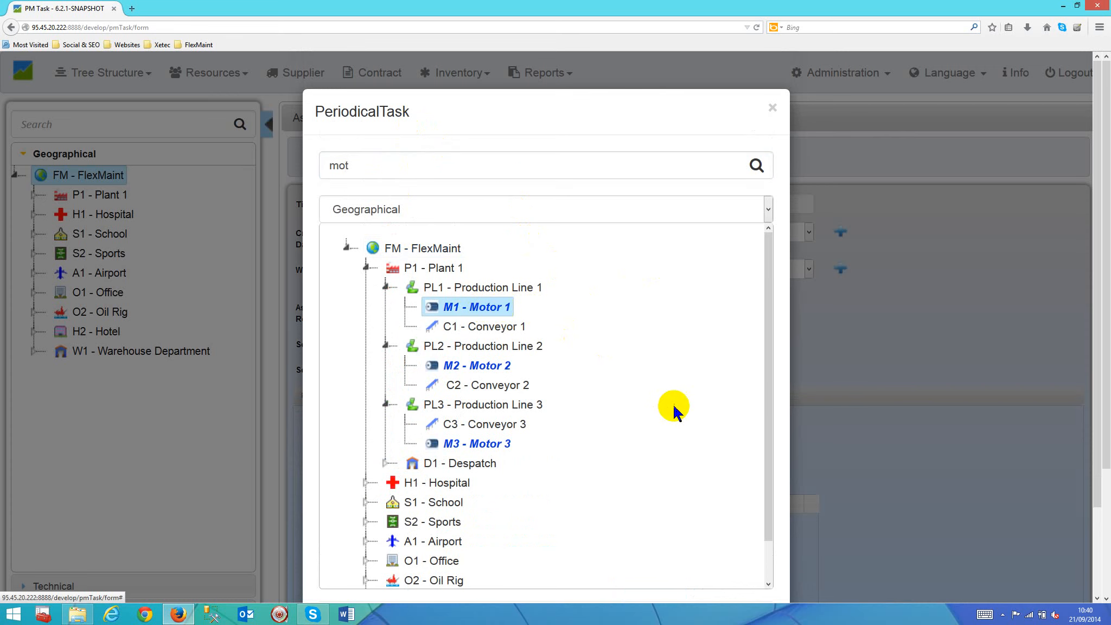
pyautogui.scroll(-2, 669, 404)
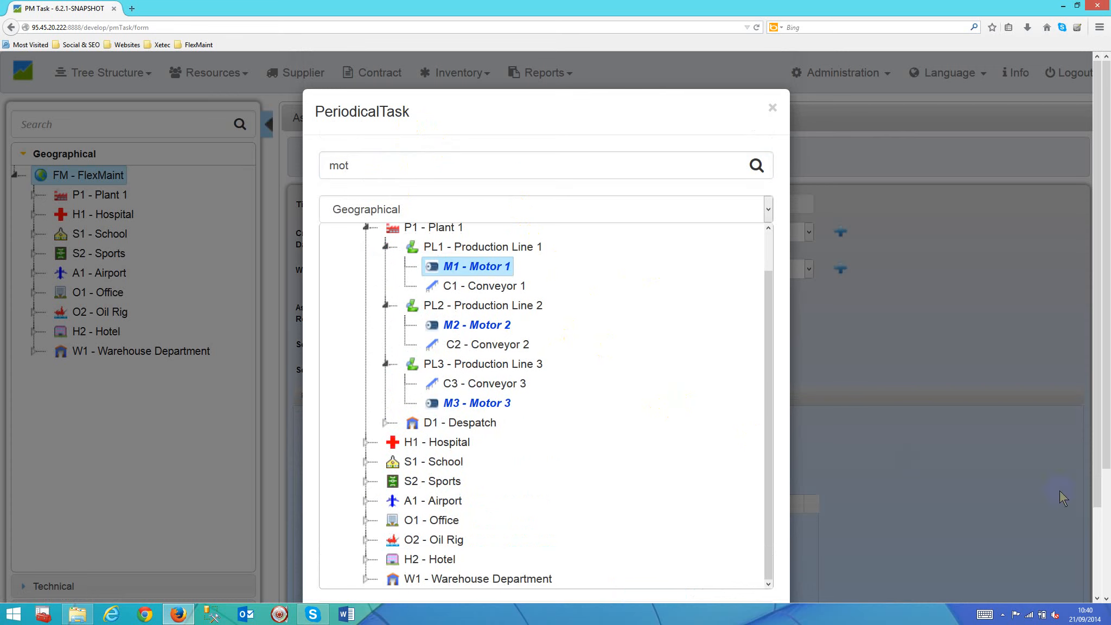
pyautogui.click(1096, 559)
pyautogui.click(644, 536)
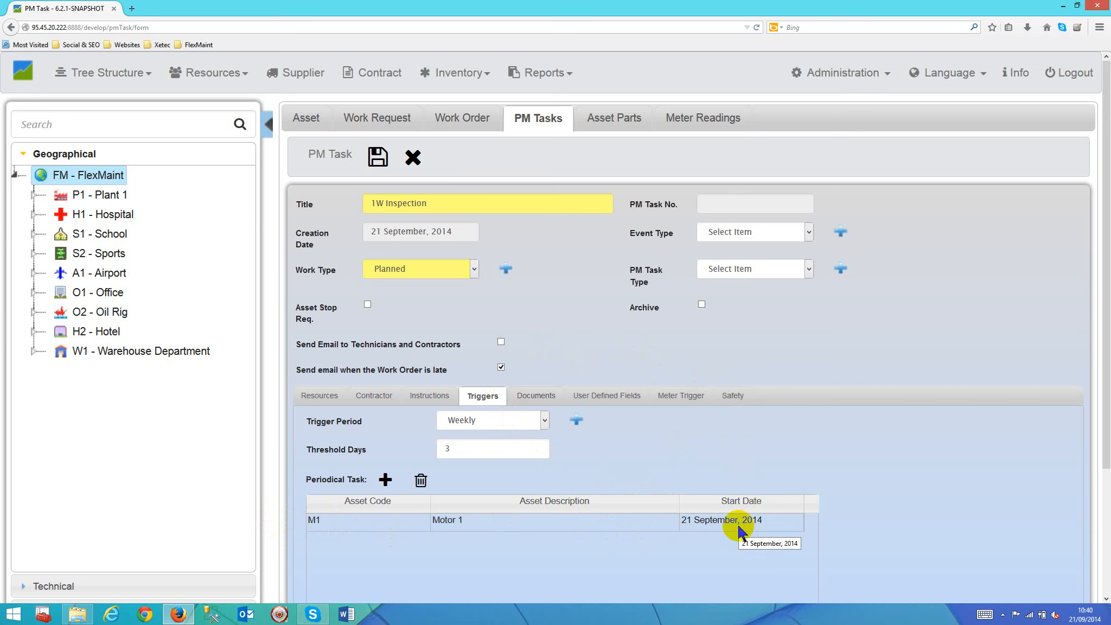
# Step: Attach the file yellow.jpg from the FlexMaint\Icons\16x16 folder to the PM task's documents
pyautogui.click(537, 397)
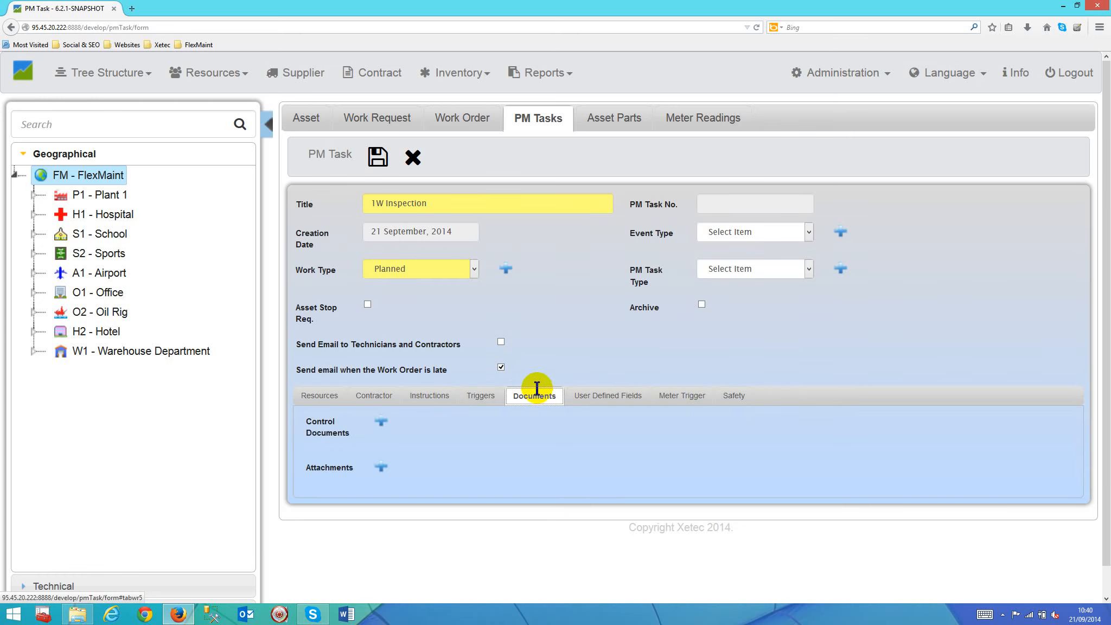
pyautogui.click(382, 468)
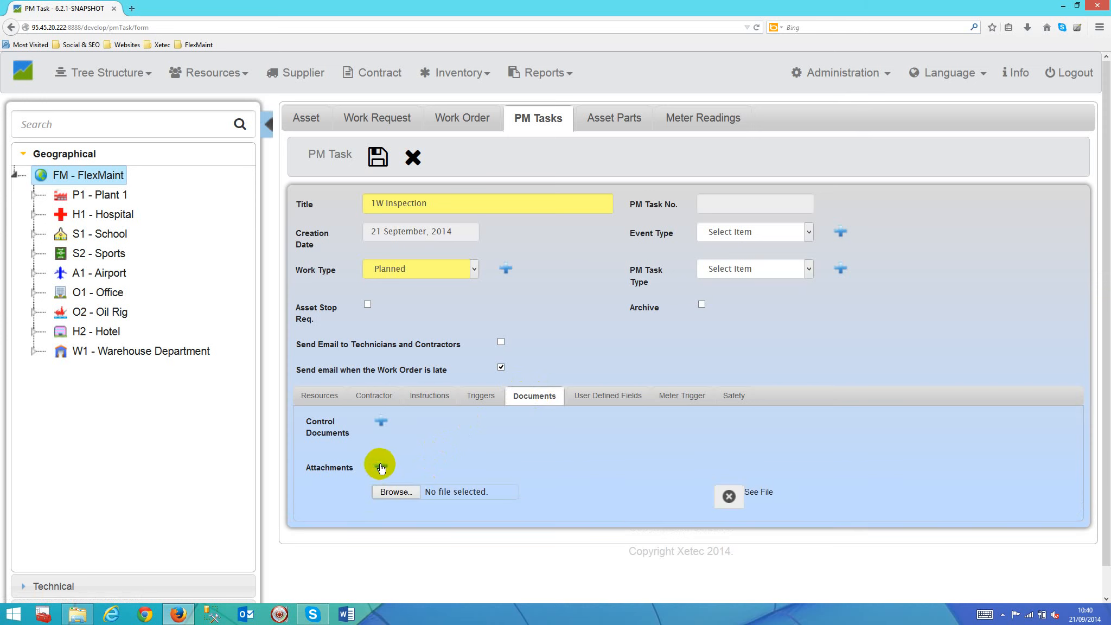
pyautogui.click(395, 492)
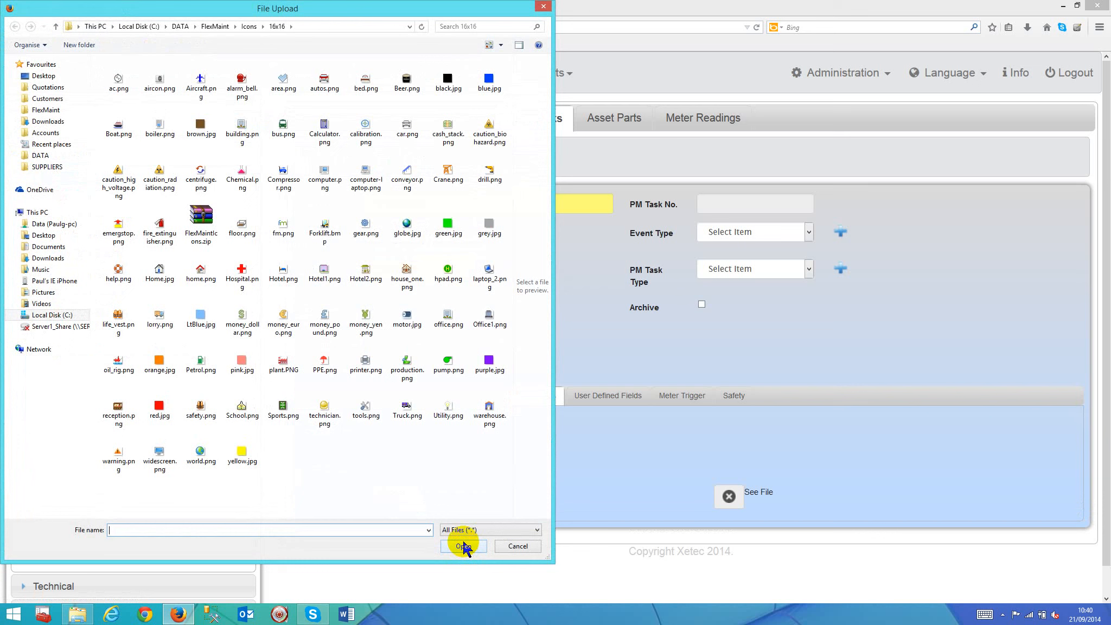
pyautogui.click(243, 449)
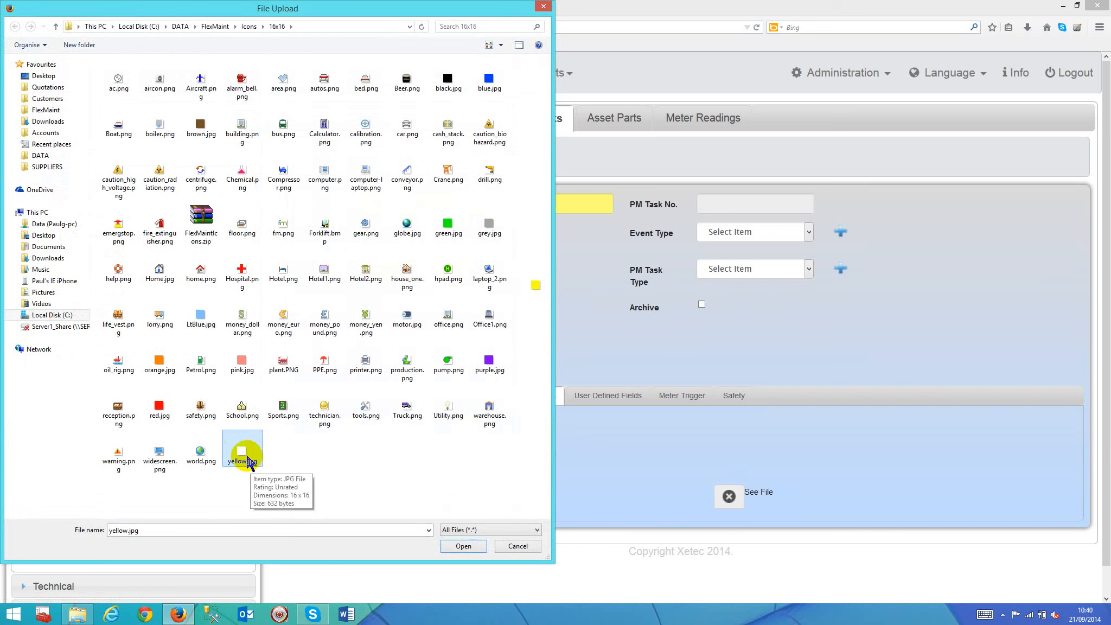
pyautogui.click(460, 546)
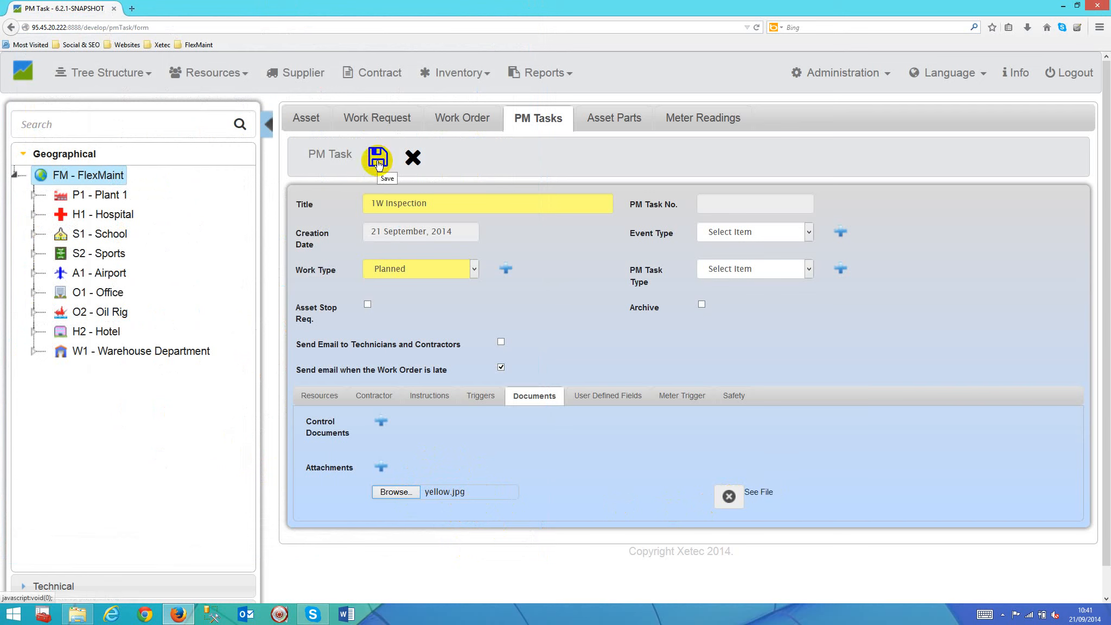
# Step: Add an empty control document entry, and switch to File Explorer to select purple.jpg in the FlexMaint\Icons\16x16 folder
pyautogui.click(381, 421)
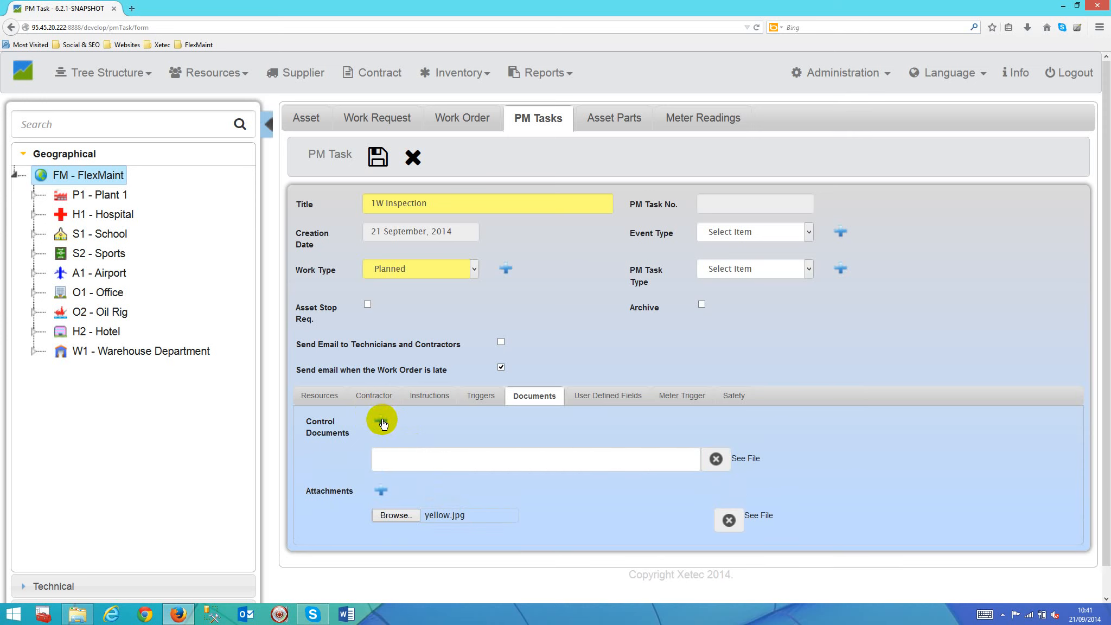
pyautogui.click(410, 459)
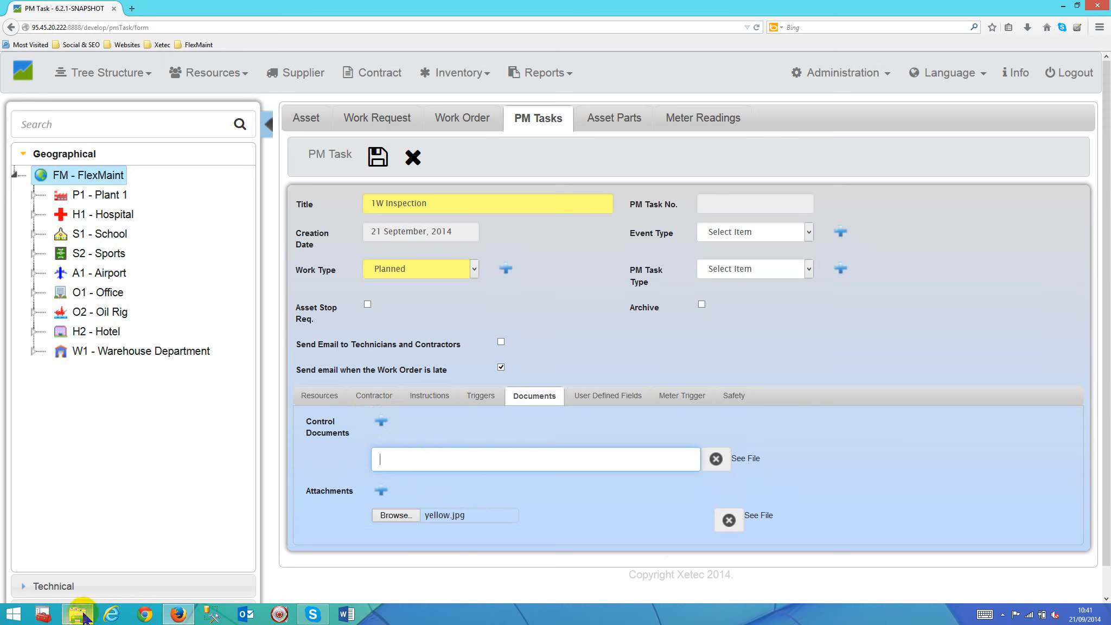
pyautogui.moveTo(79, 618)
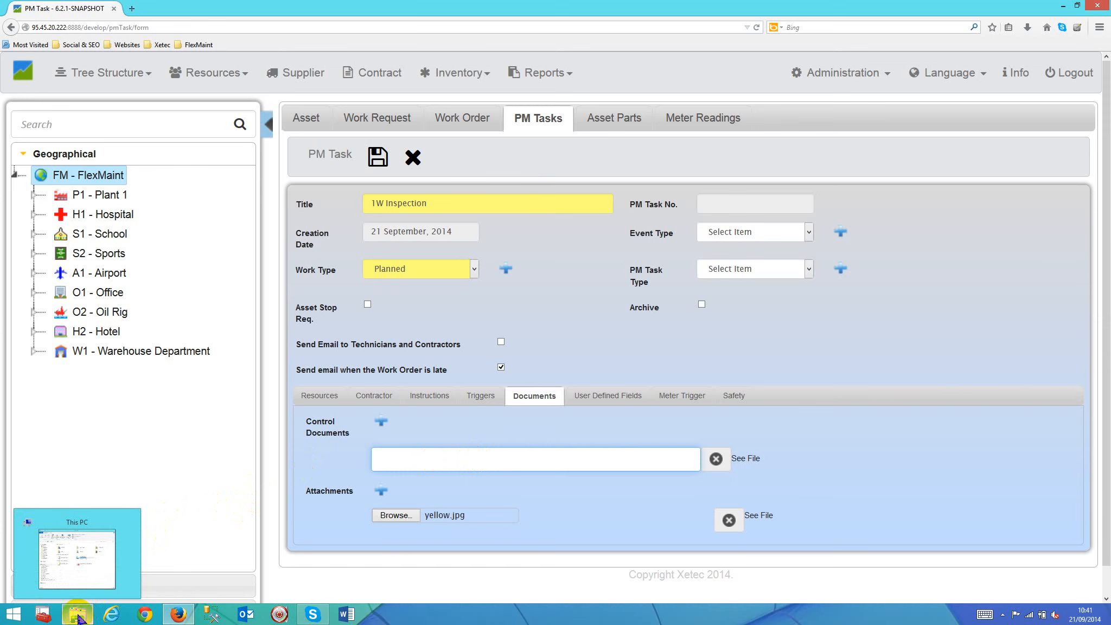
pyautogui.click(79, 618)
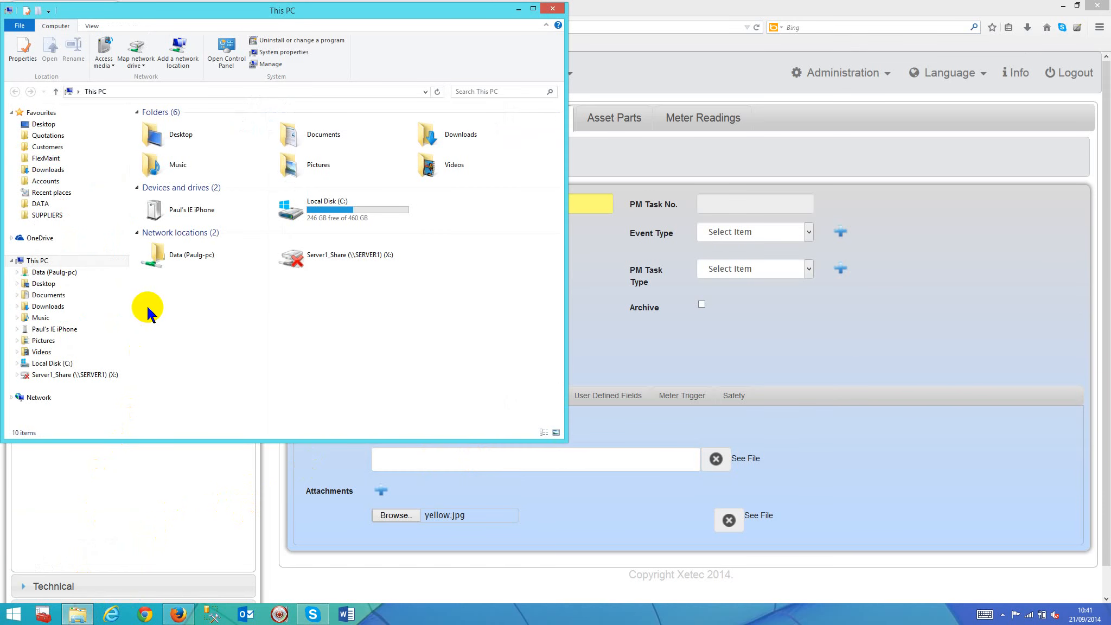
pyautogui.click(24, 160)
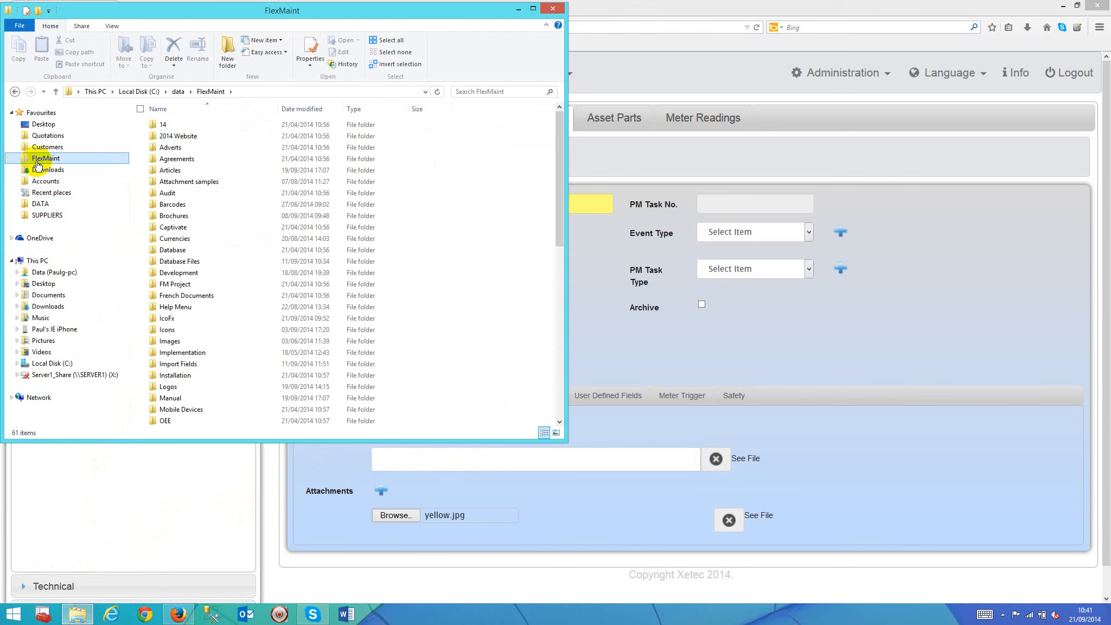
pyautogui.doubleClick(174, 329)
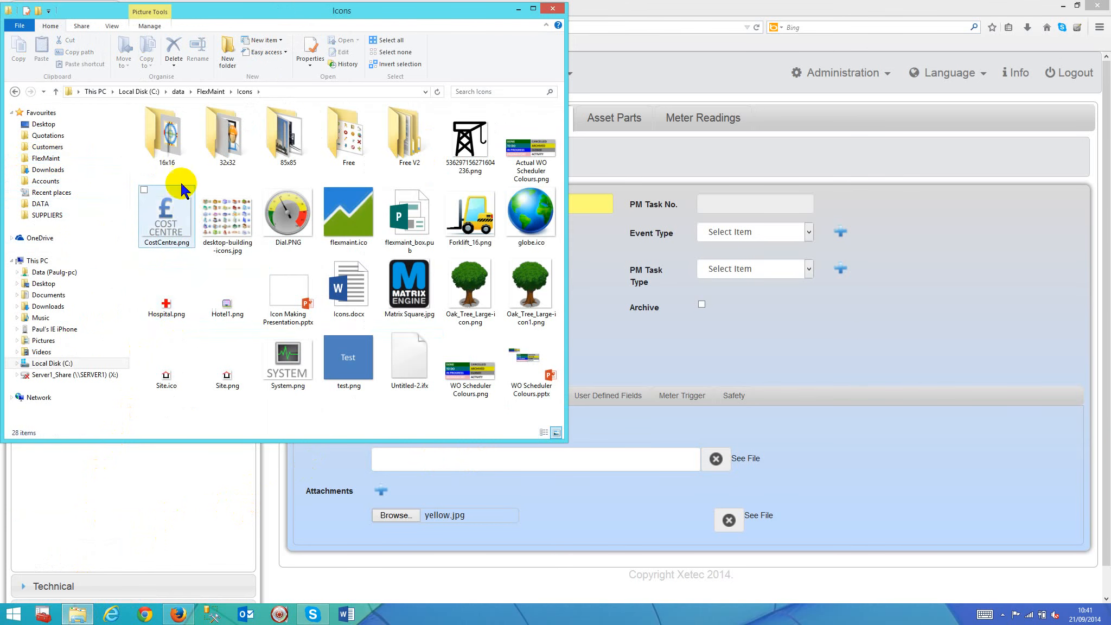
pyautogui.doubleClick(167, 136)
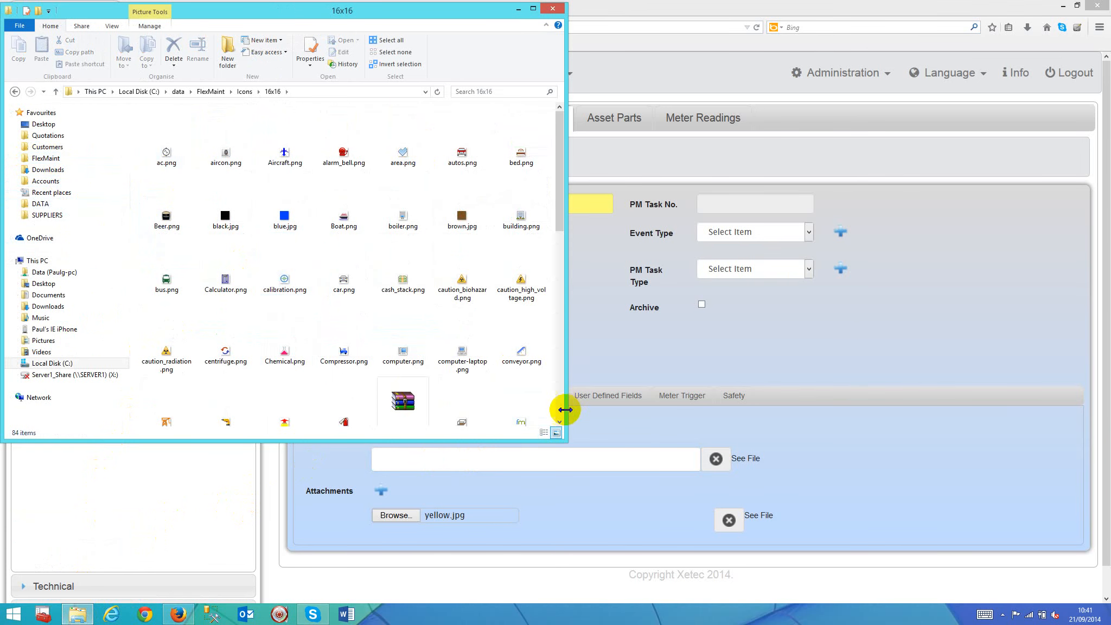
pyautogui.scroll(-5, 559, 415)
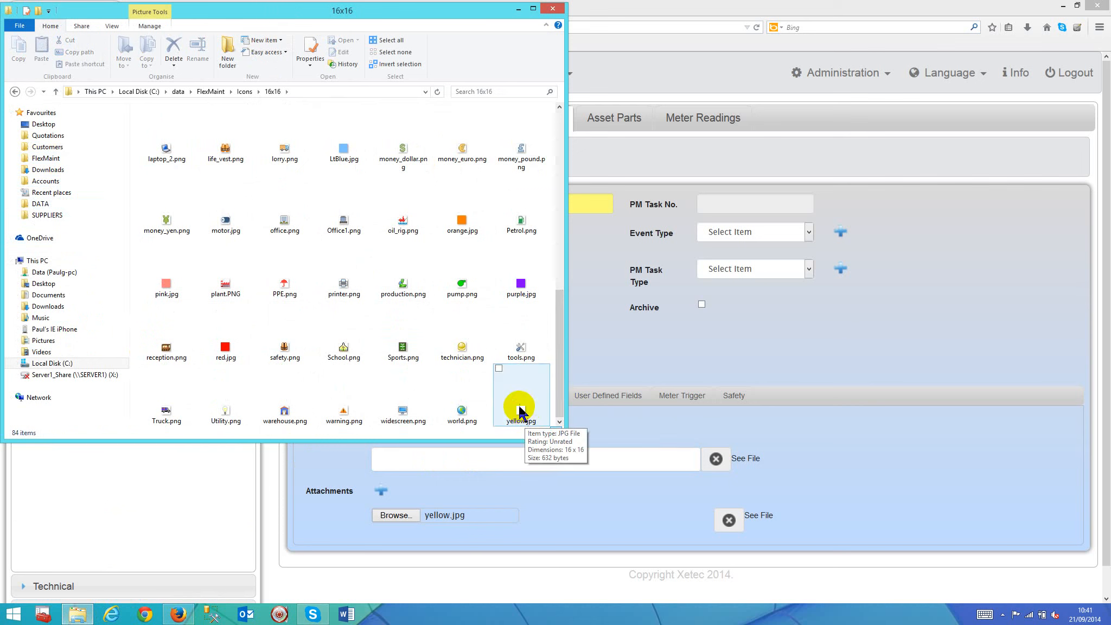
pyautogui.click(519, 286)
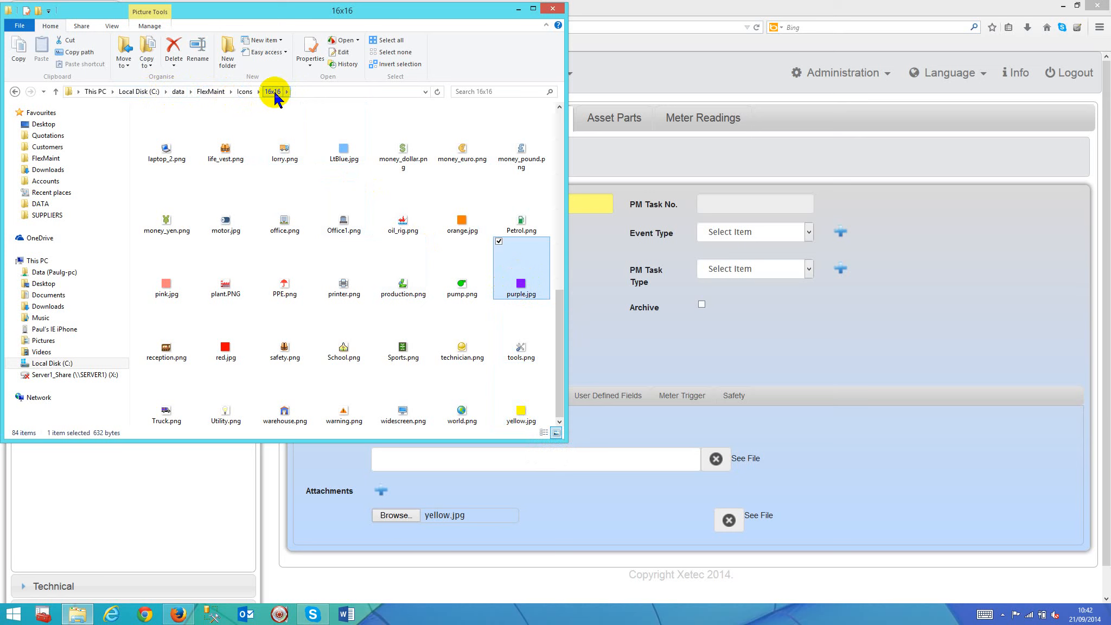
# Step: Copy the folder path from File Explorer and complete the control document entry in the PM task as C:\data\FlexMaint\Icons\16x16\purple.jpg
pyautogui.click(347, 91)
pyautogui.hotkey('ctrl', 'c')
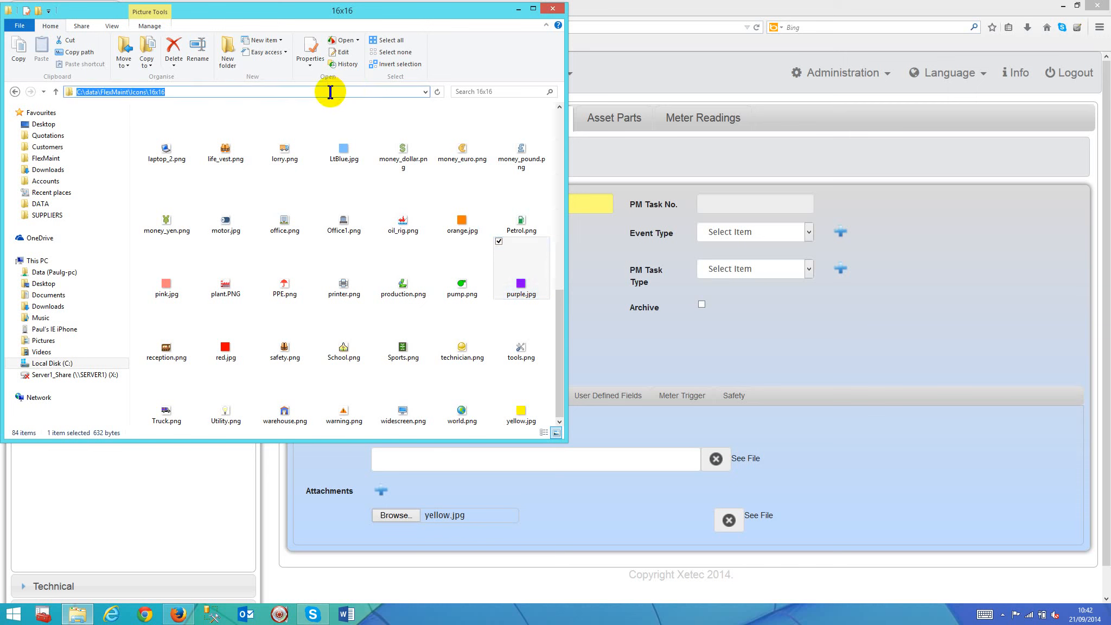
pyautogui.click(487, 458)
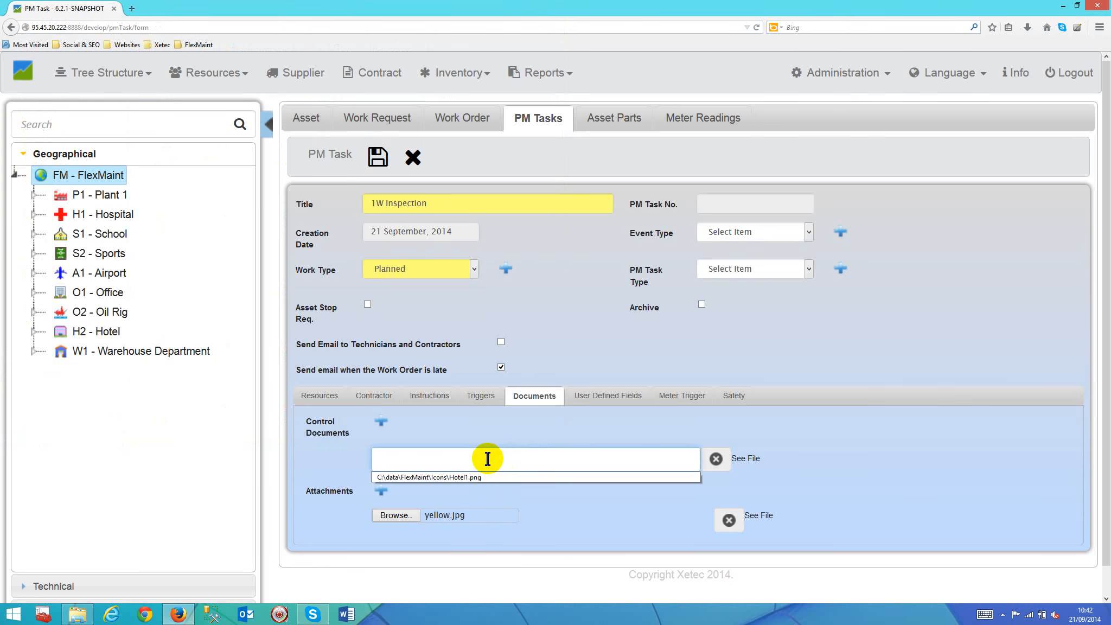
pyautogui.hotkey('ctrl', 'v')
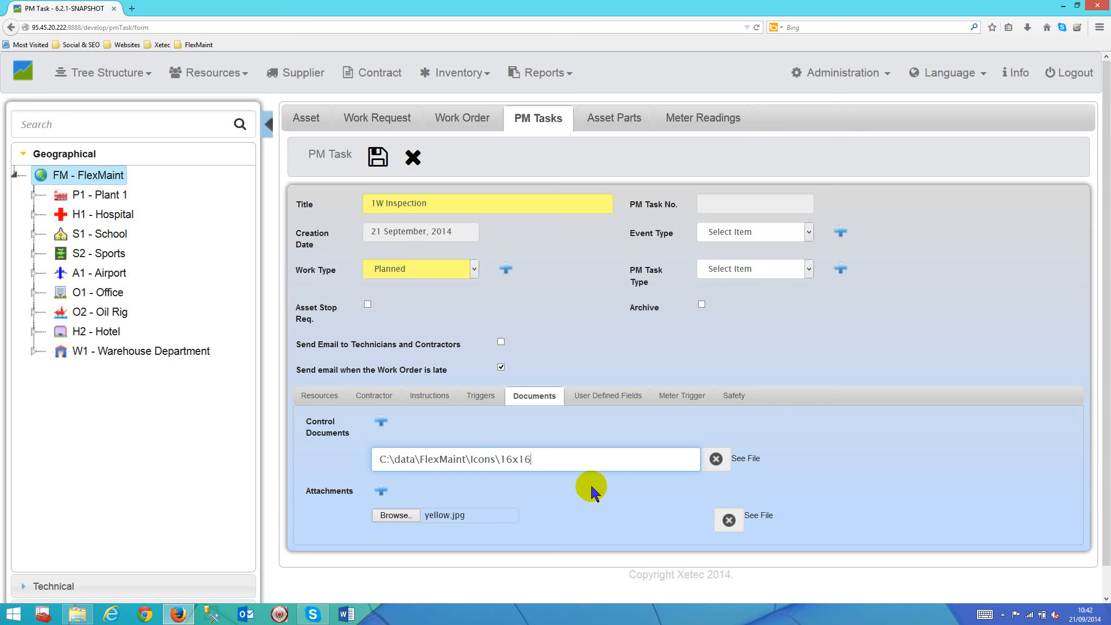
pyautogui.write('\\')
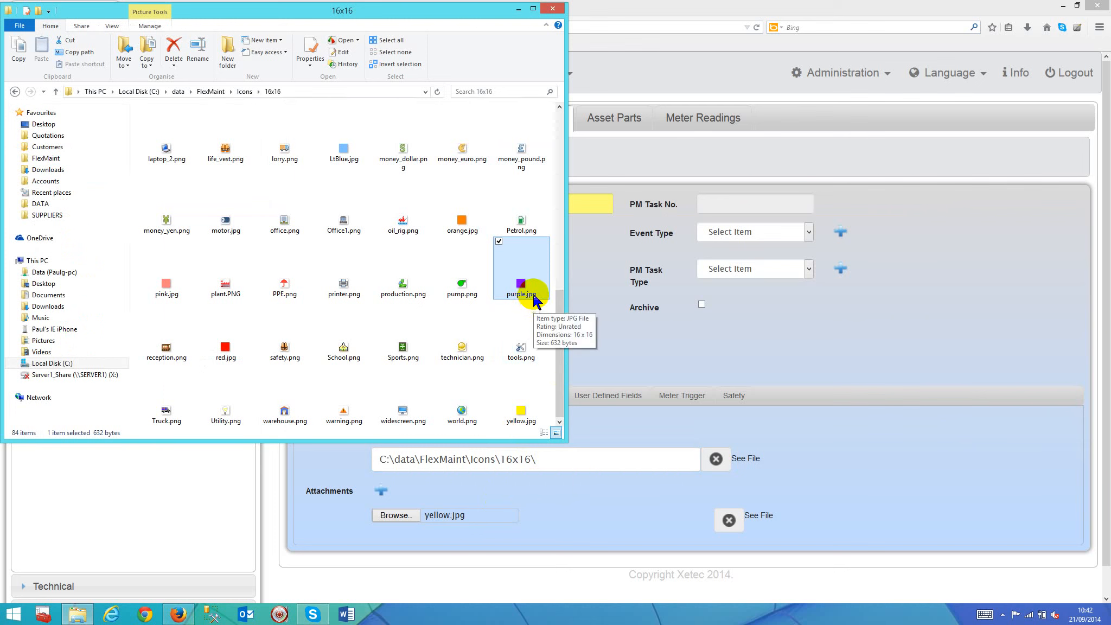
pyautogui.click(568, 459)
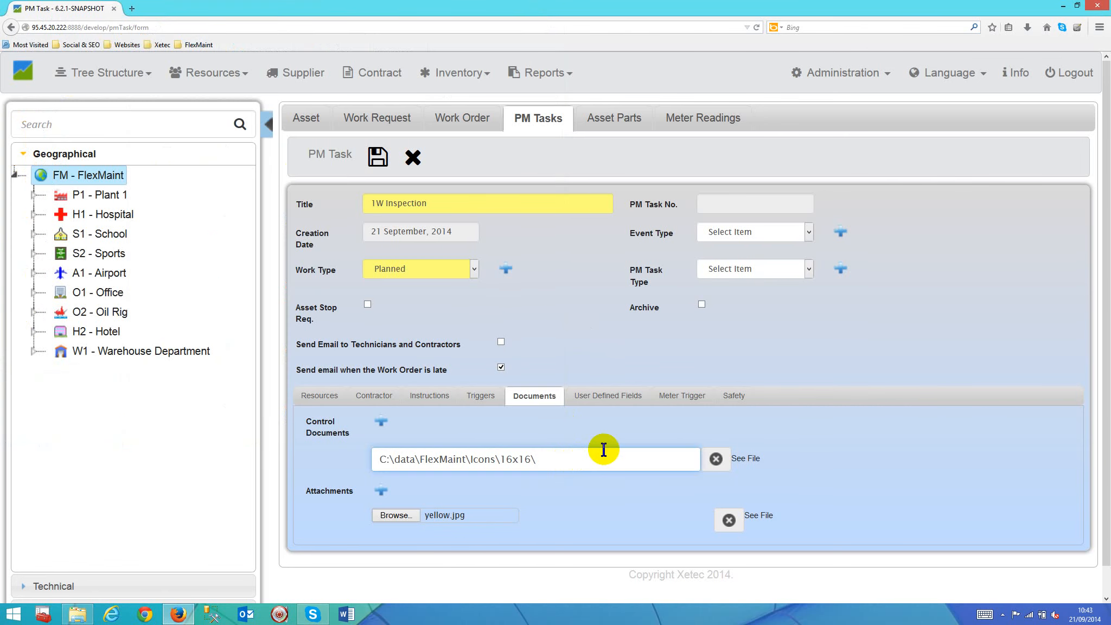
pyautogui.write('purple.jpg')
# Step: Examine the parts of the control document path: the folder path, the separating backslash and the file name with its extension
pyautogui.moveTo(381, 460); pyautogui.dragTo(530, 460)
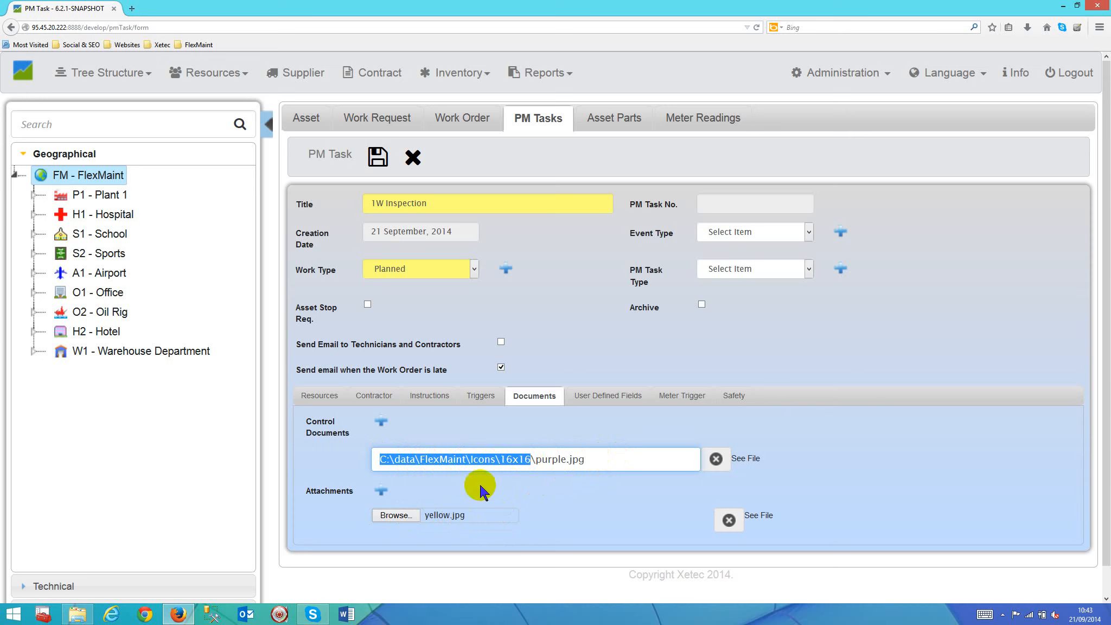
pyautogui.press('Right')
pyautogui.hotkey('shift', 'Right')
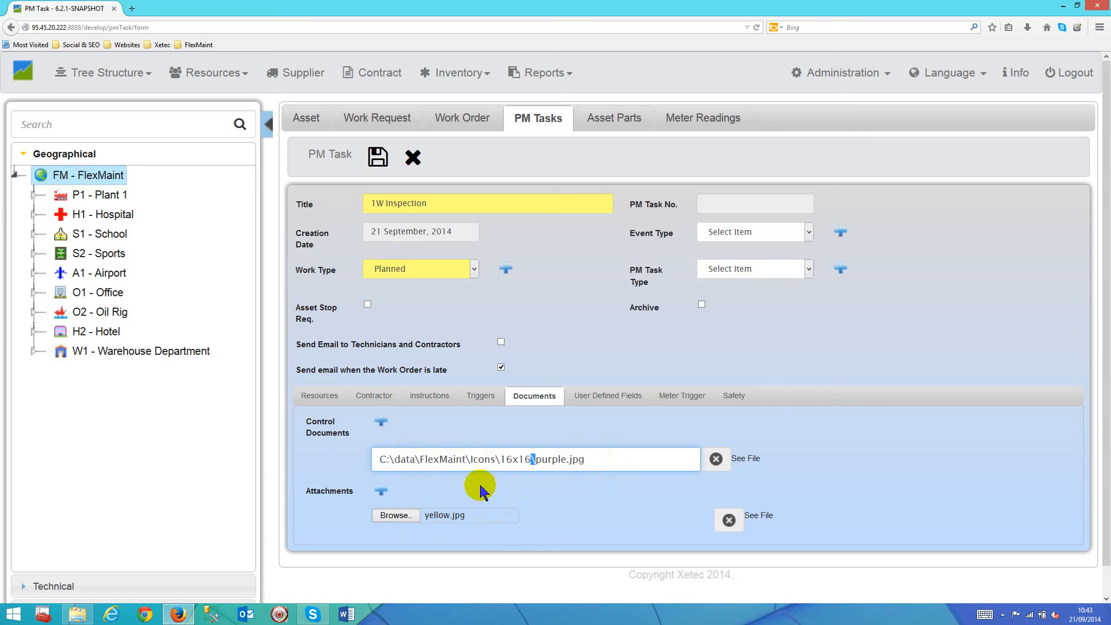
pyautogui.press('Right')
pyautogui.hotkey('shift', 'Right')
pyautogui.hotkey('shift', 'Right')
pyautogui.hotkey('shift', 'Right')
pyautogui.hotkey('shift', 'Right')
pyautogui.hotkey('shift', 'Right')
pyautogui.hotkey('shift', 'Right')
pyautogui.hotkey('shift', 'Right')
pyautogui.hotkey('shift', 'Right')
pyautogui.hotkey('shift', 'Right')
pyautogui.hotkey('shift', 'Right')
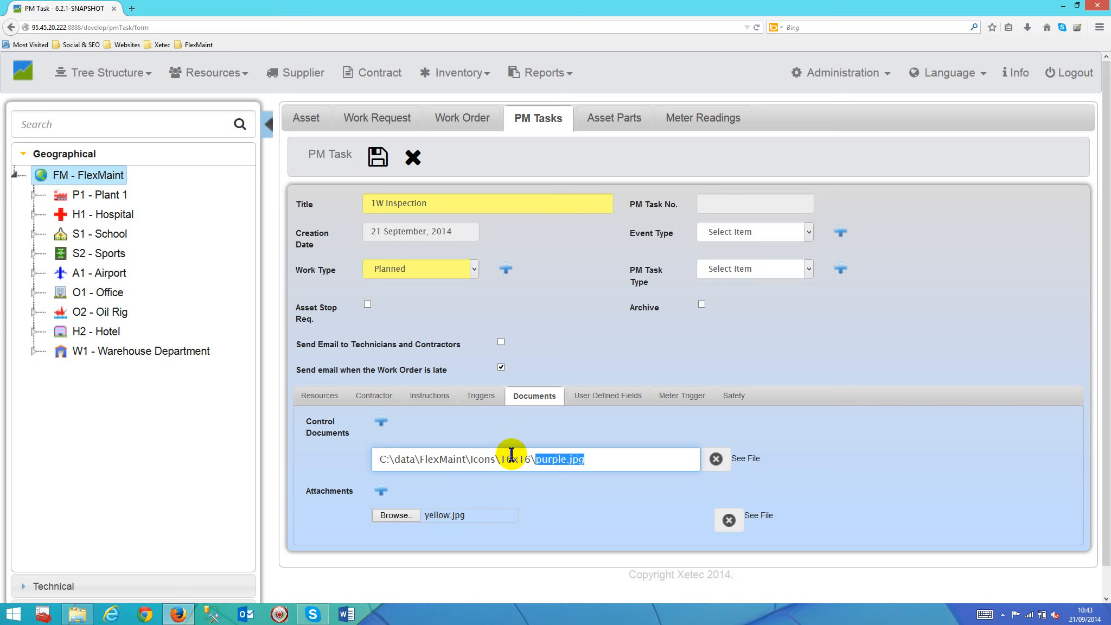
# Step: Save the PM task and sort the PM task list by number in descending order
pyautogui.click(379, 157)
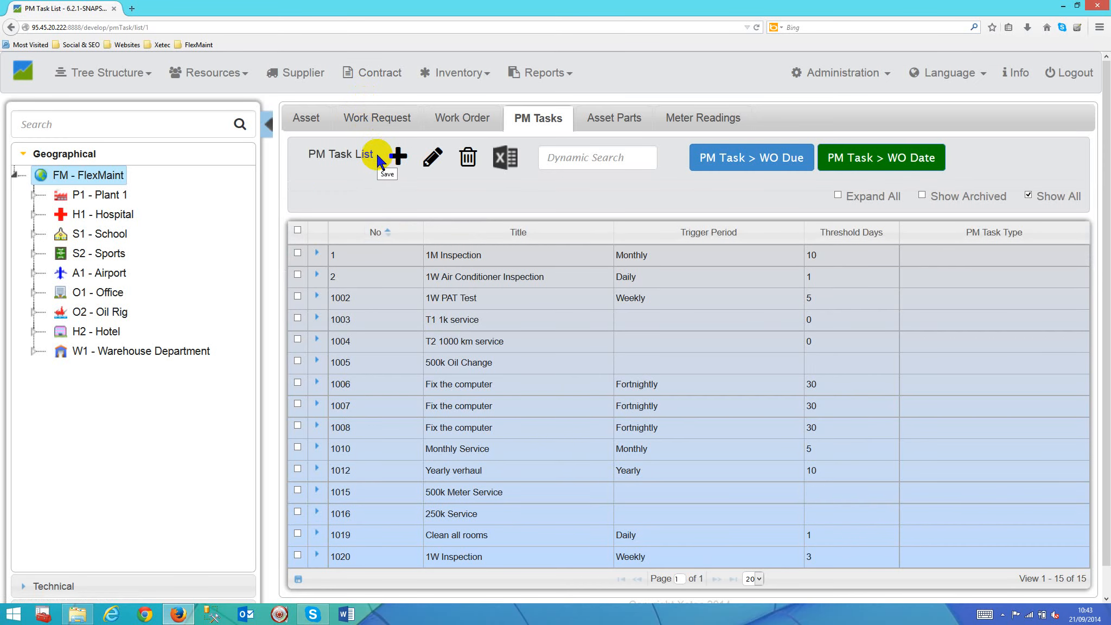
pyautogui.click(376, 236)
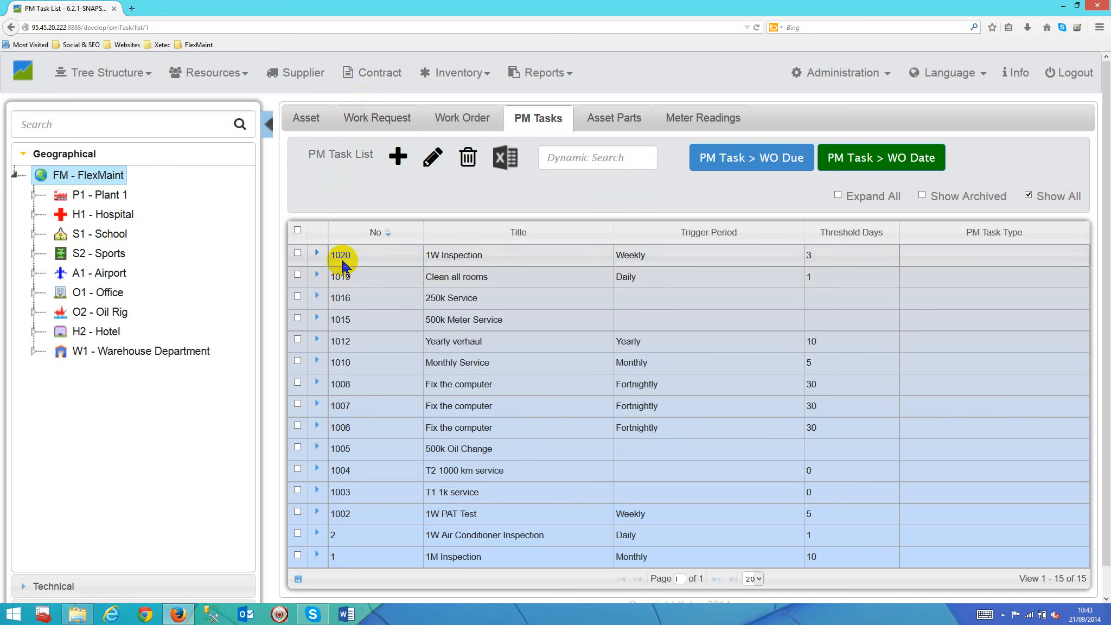
# Step: Reopen the weekly 1W Inspection task for editing and check its control document and attachment
pyautogui.click(452, 254)
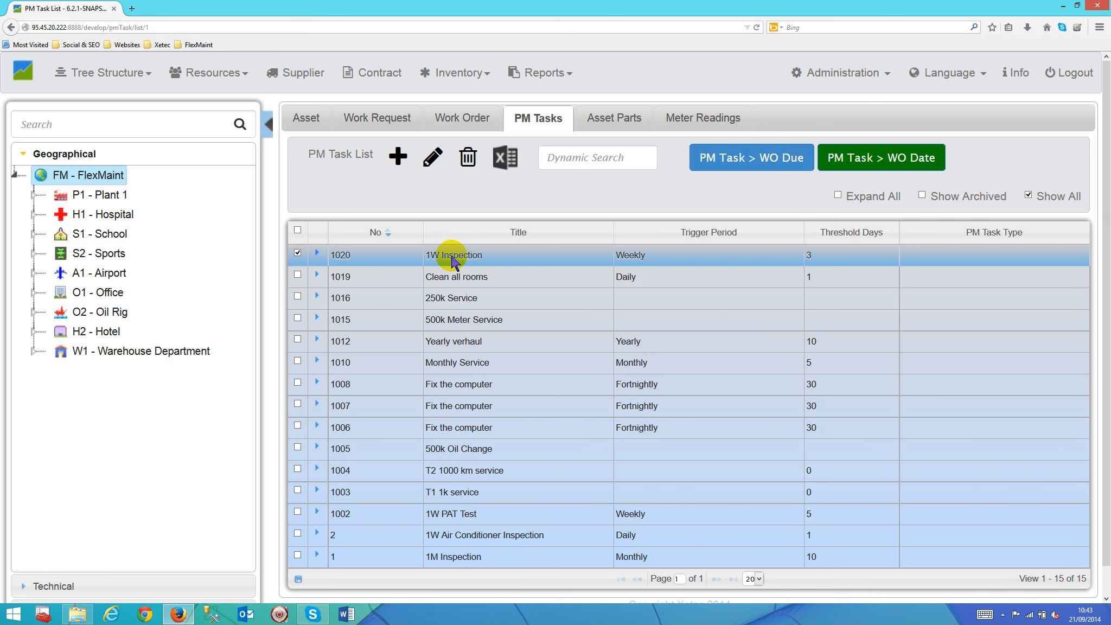
pyautogui.click(432, 158)
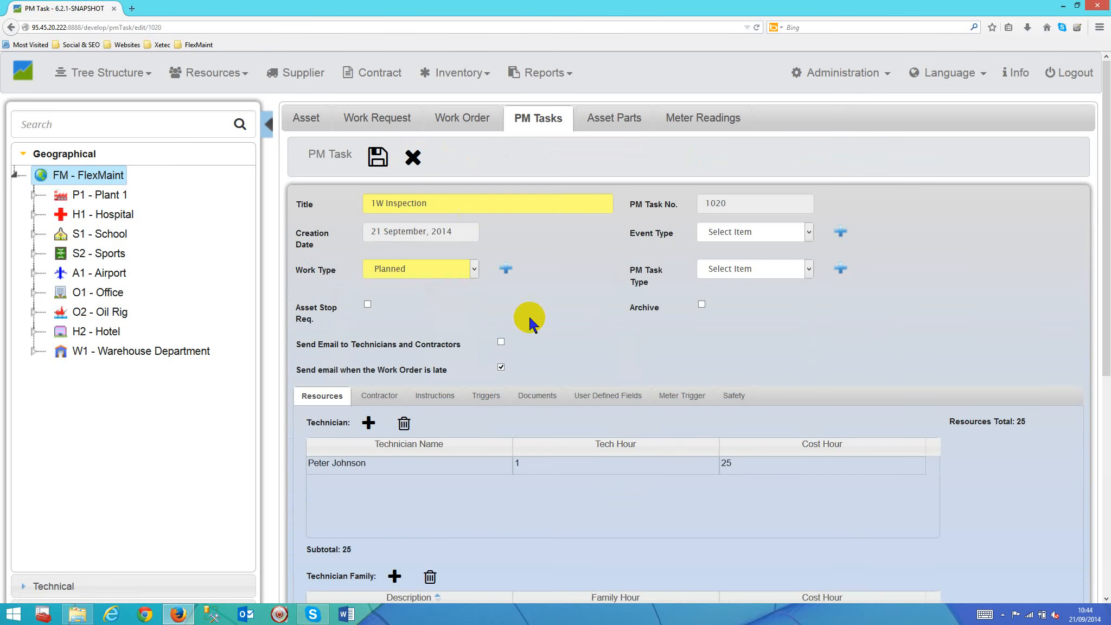
pyautogui.click(535, 395)
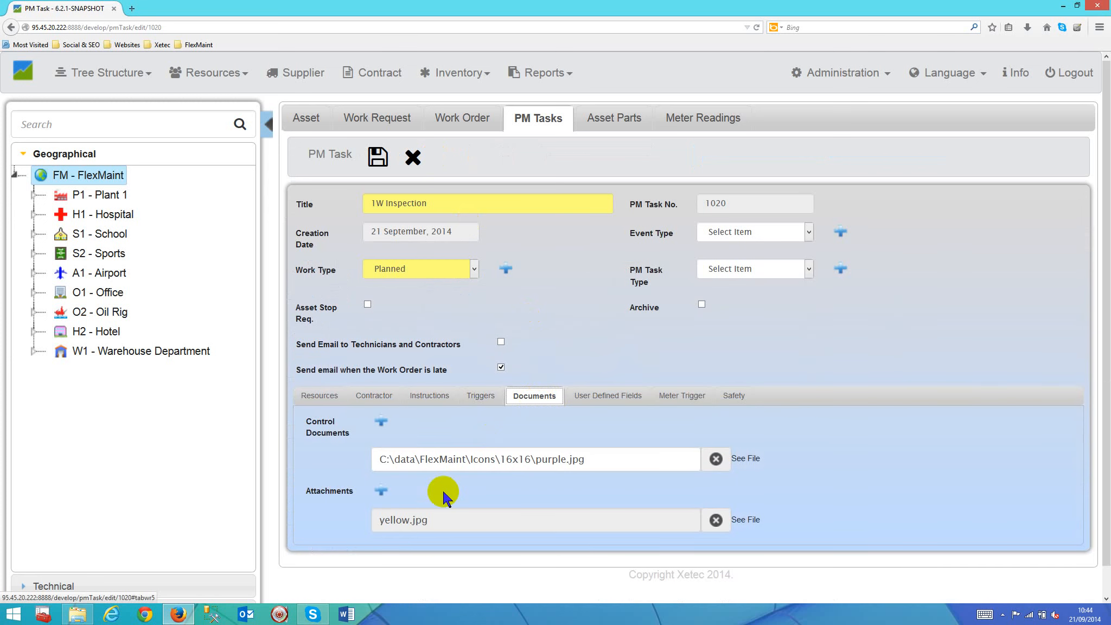